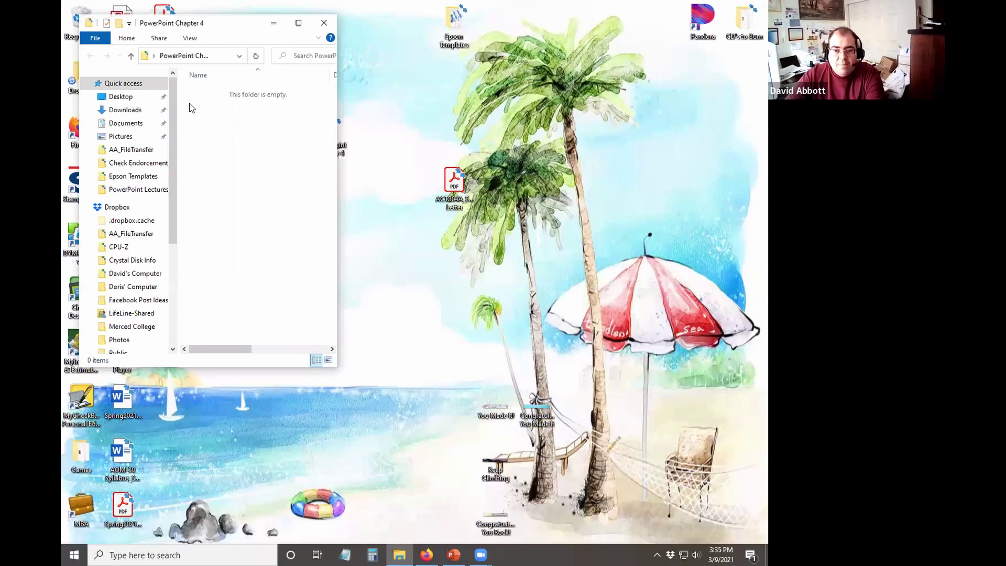
Create a folder named "Handson 1-3" inside the PowerPoint Chapter 4 folder.
right_click(220, 279)
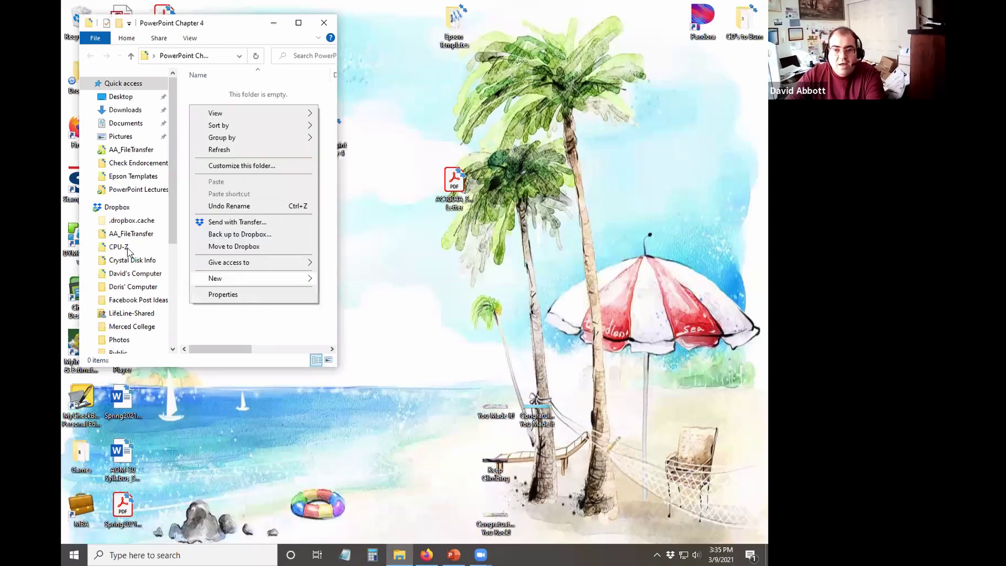
key(Escape)
text(Hand)
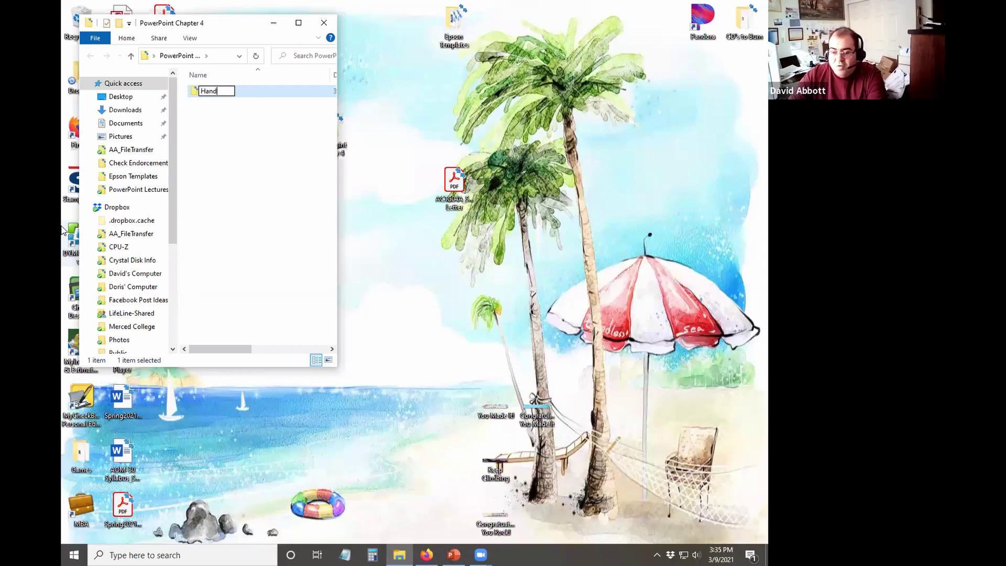
text(son 1-3)
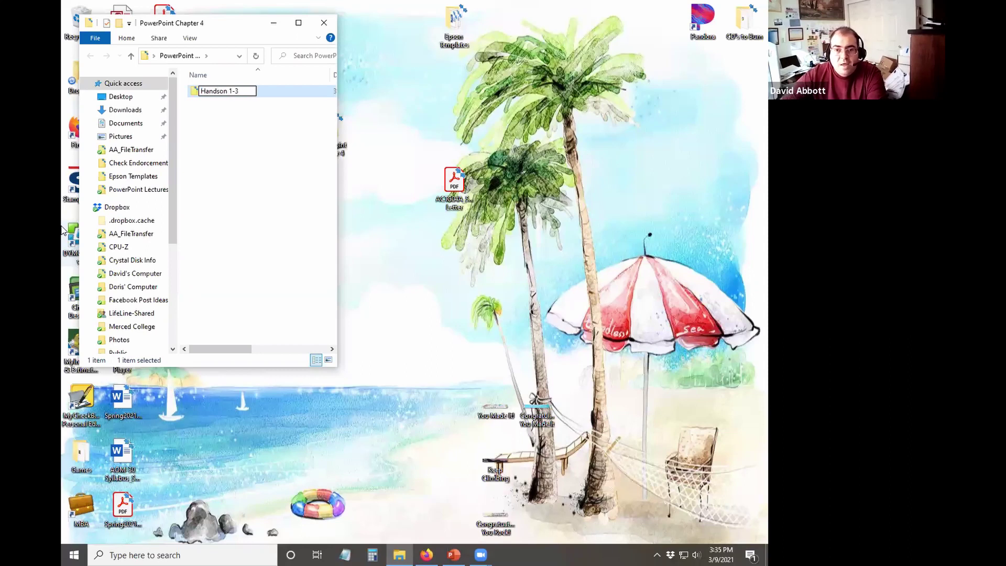
key(Return)
Create a second folder named "Handson 4" in the PowerPoint Chapter 4 folder and close the folder window.
right_click(205, 111)
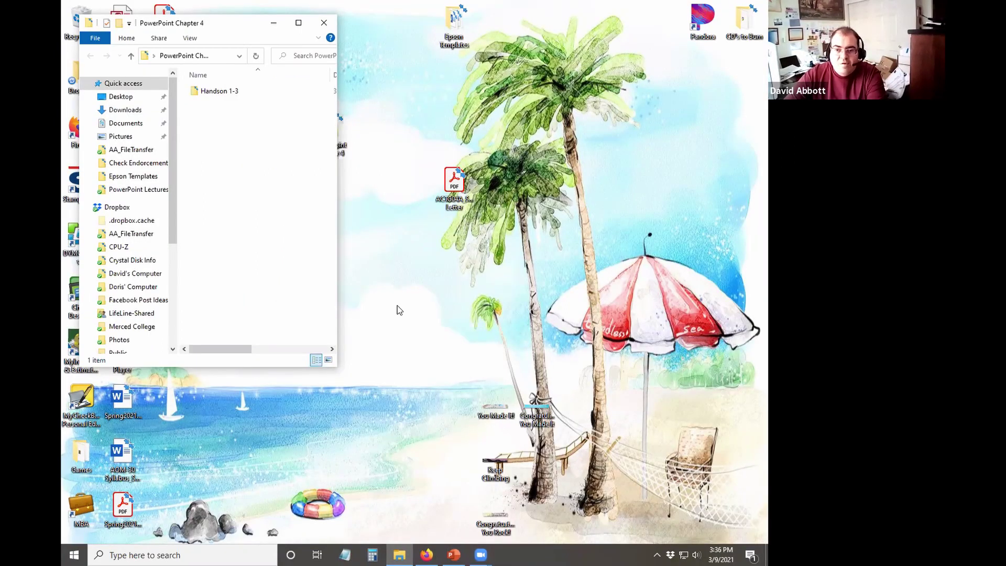
right_click(226, 143)
mouse_move(294, 316)
click(379, 317)
text(Has)
key(BackSpace)
text(ndso)
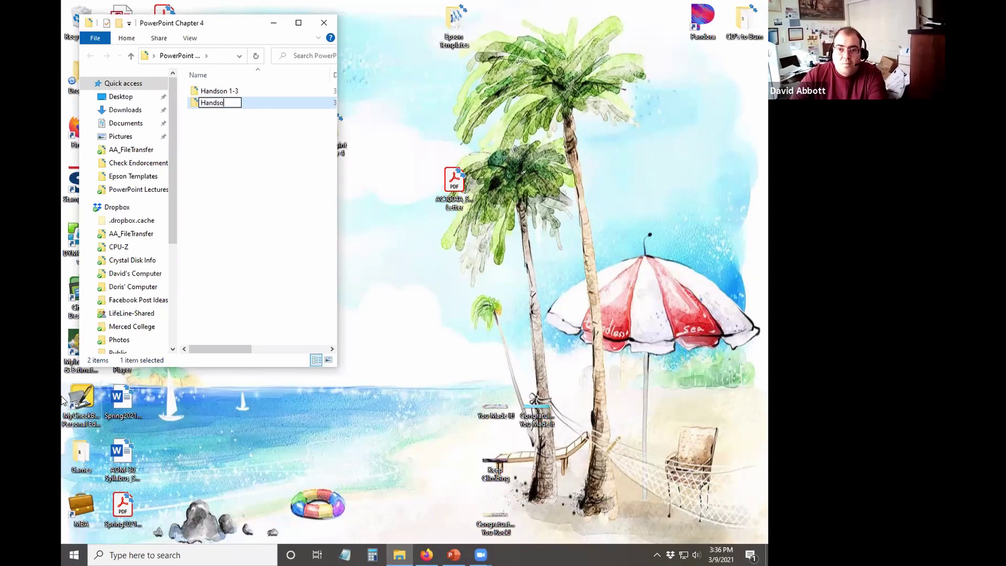
text(ne)
key(alt+F4)
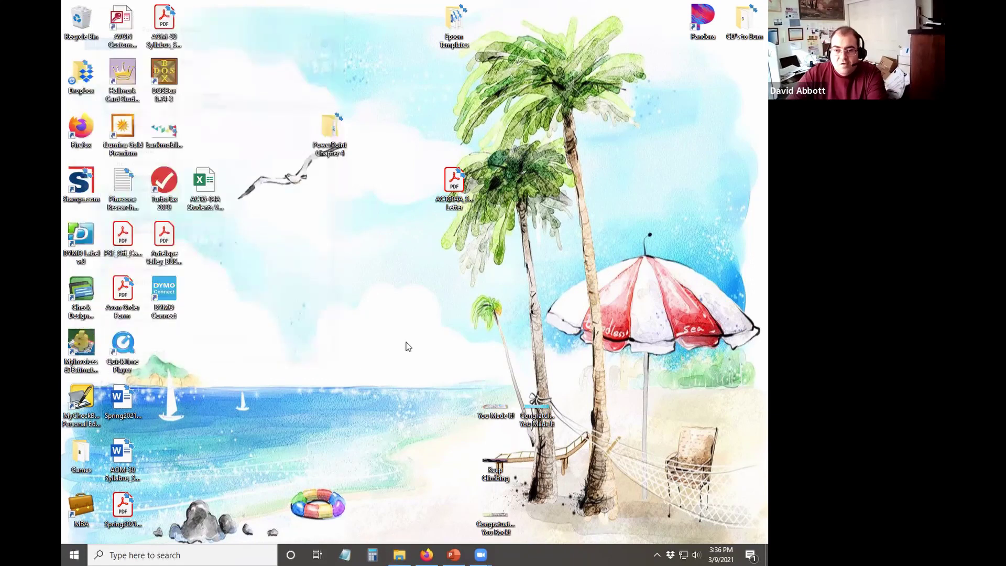
double_click(341, 155)
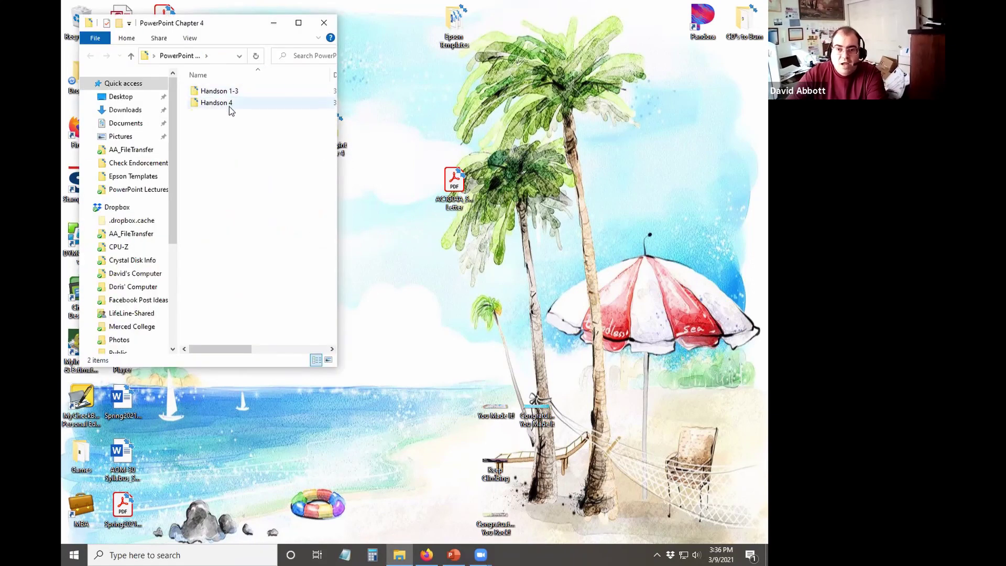
click(333, 23)
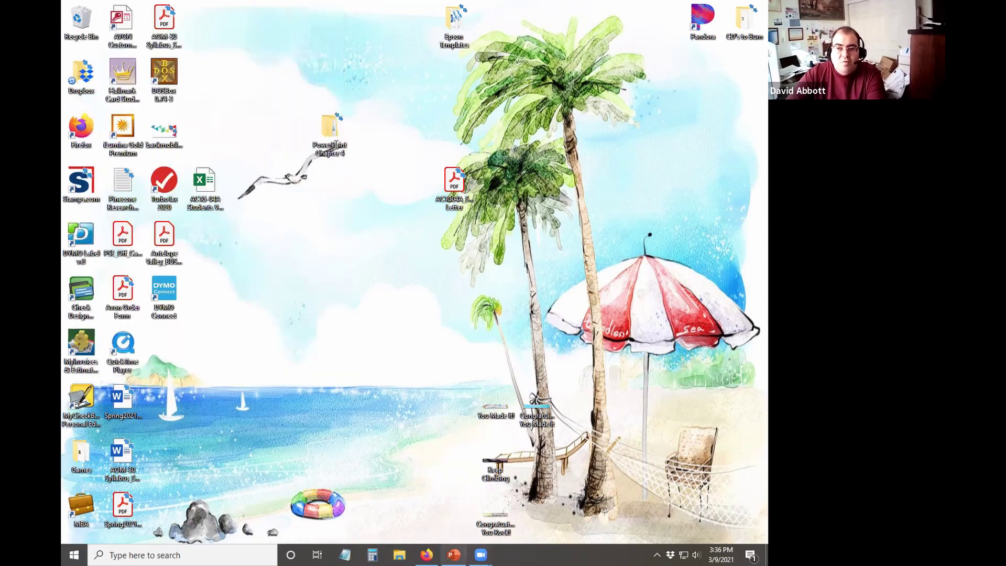
Switch to Firefox and save p04h1Memory.pptx from the assignment into Desktop > PowerPoint Chapter 4 > Handson 1-3, then close the file page.
key(alt+Tab)
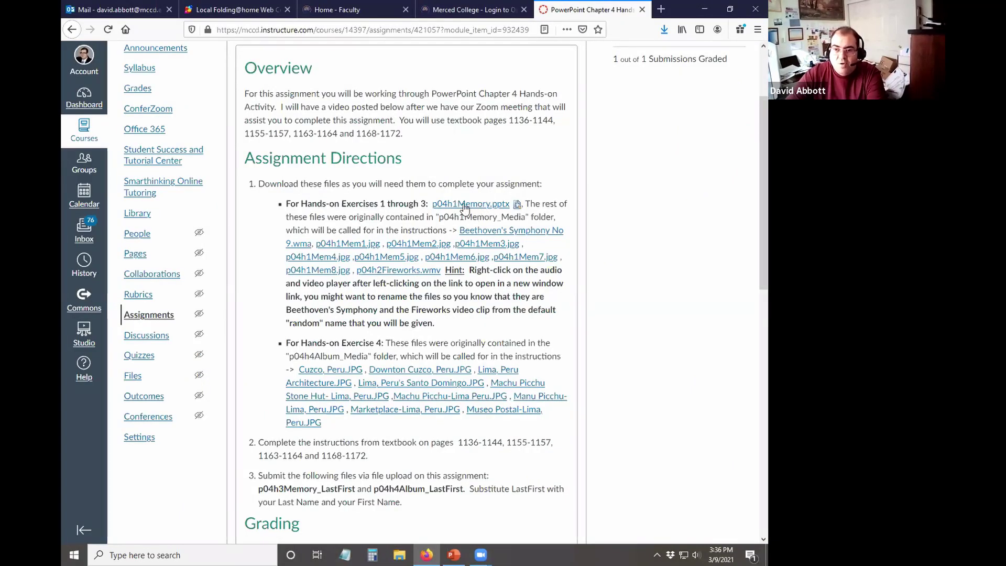
click(465, 208)
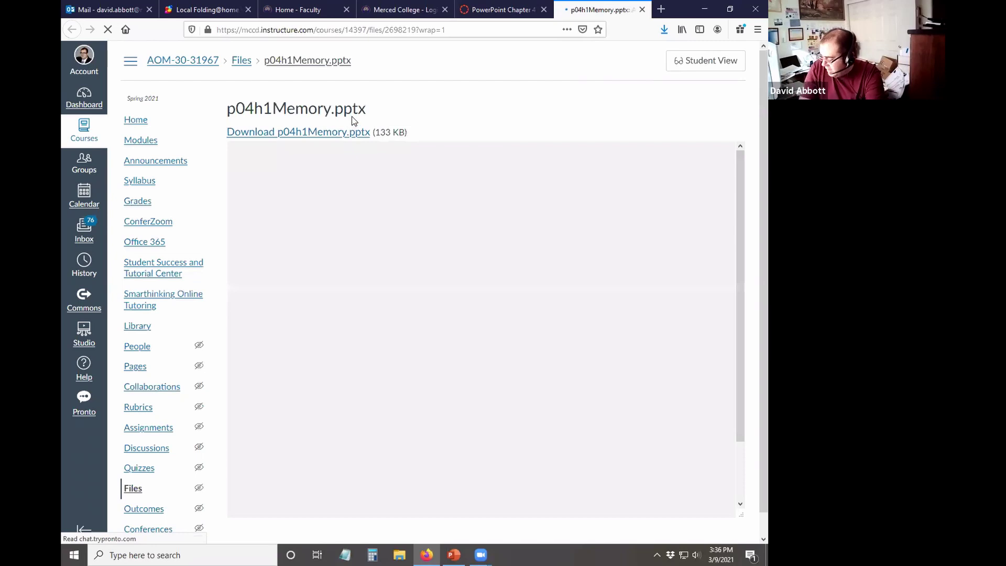
right_click(273, 134)
click(375, 190)
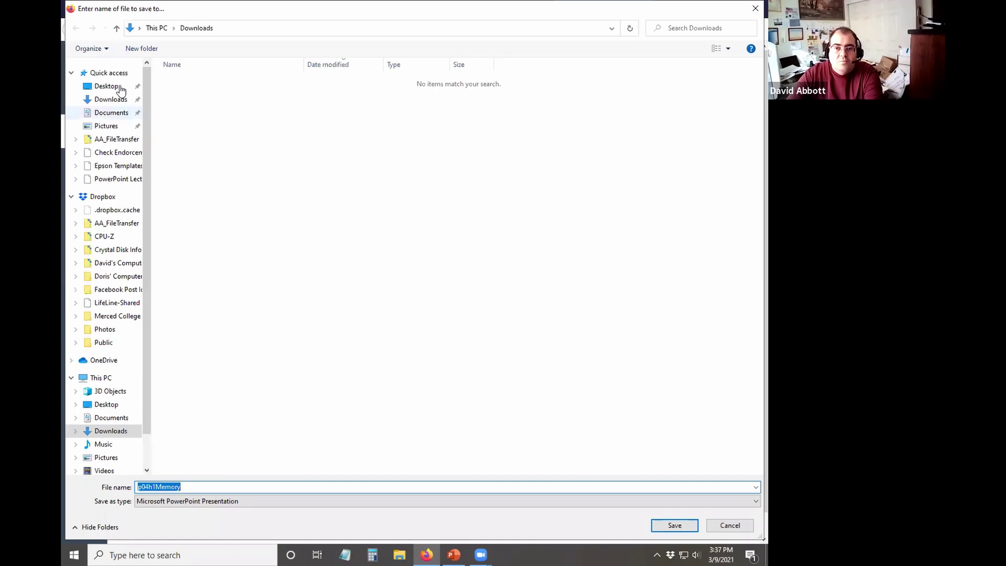
click(111, 86)
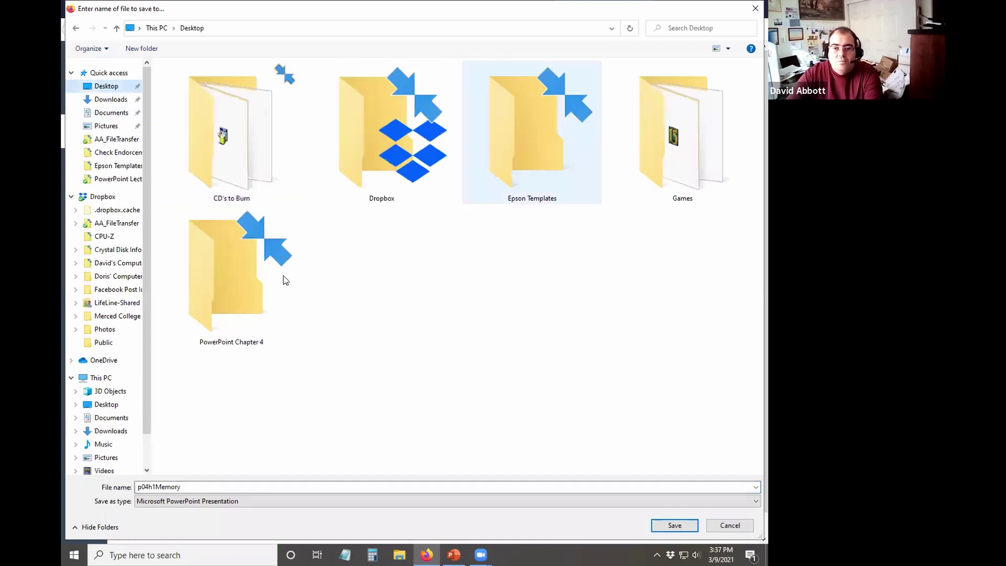
double_click(179, 83)
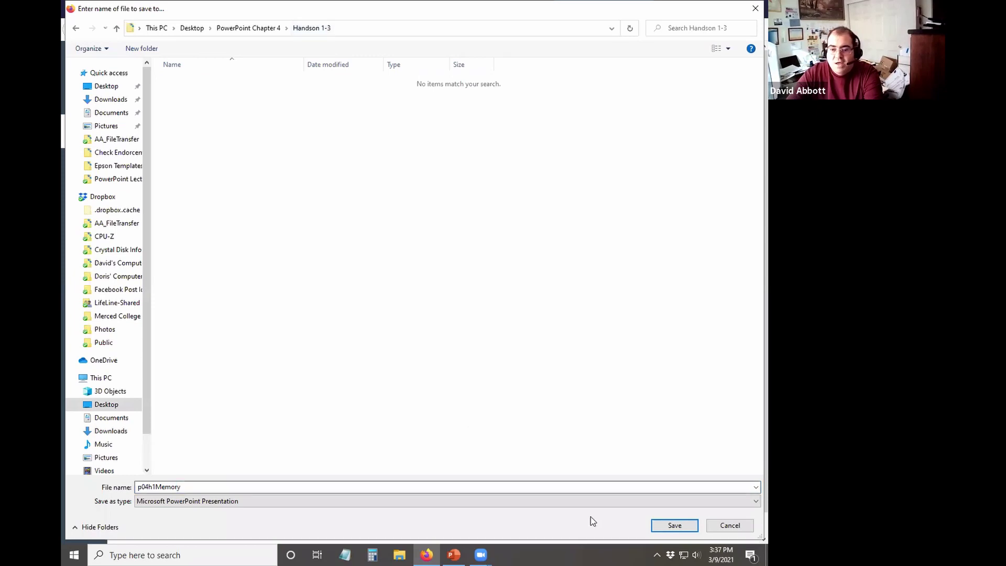
key(Return)
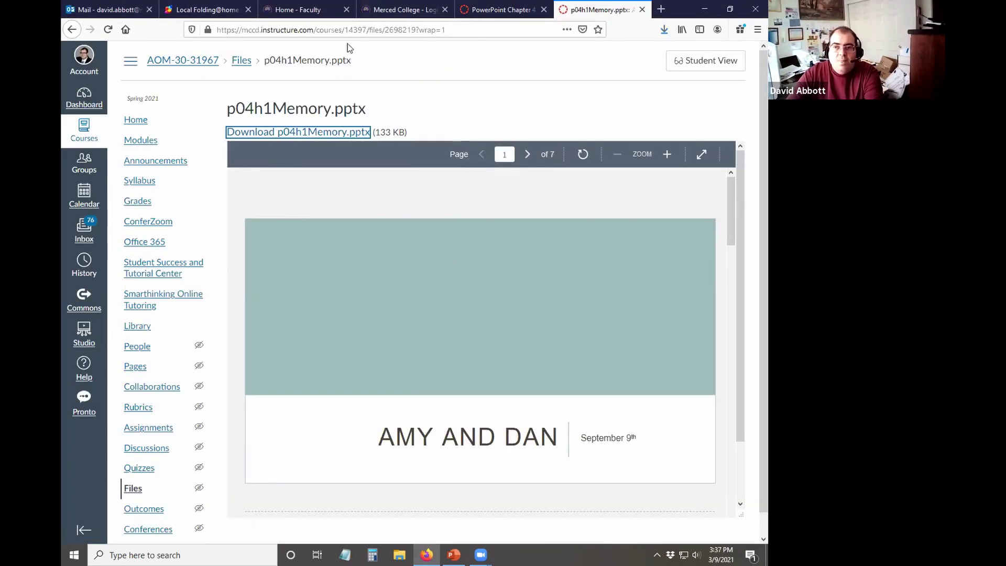
key(ctrl+w)
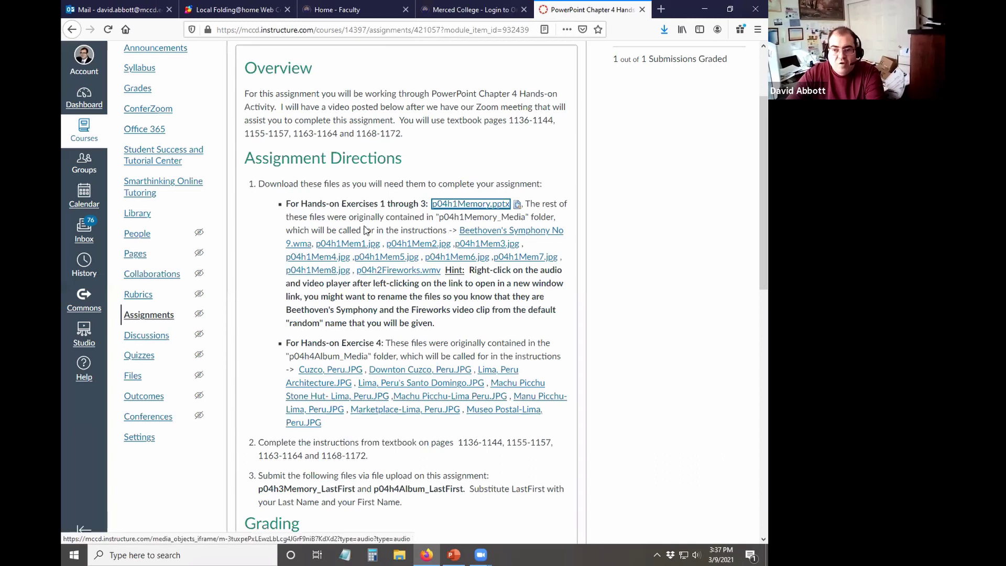
Open the Beethoven's Symphony No 9.wma audio from the assignment directions and briefly play it before pausing.
click(538, 234)
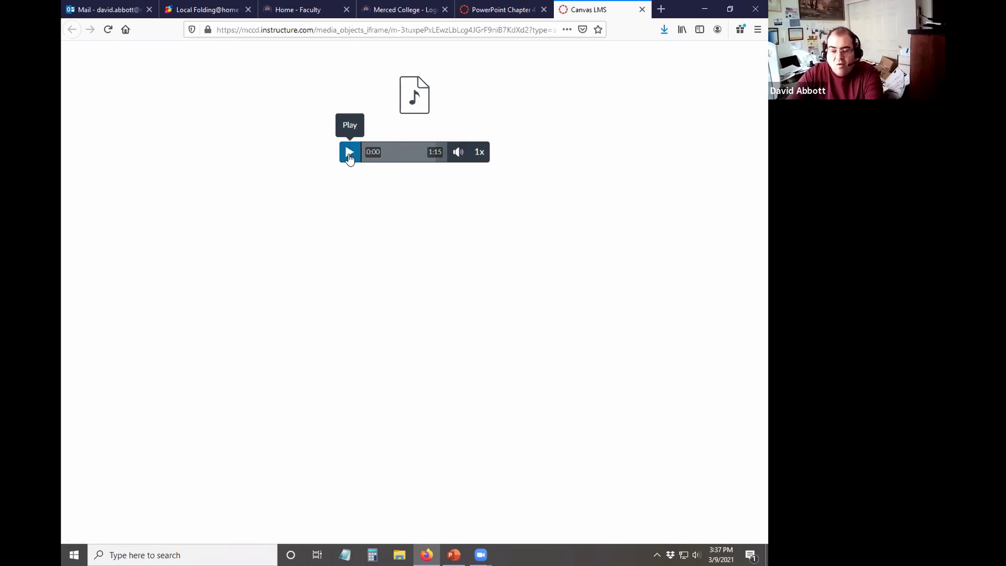
click(349, 152)
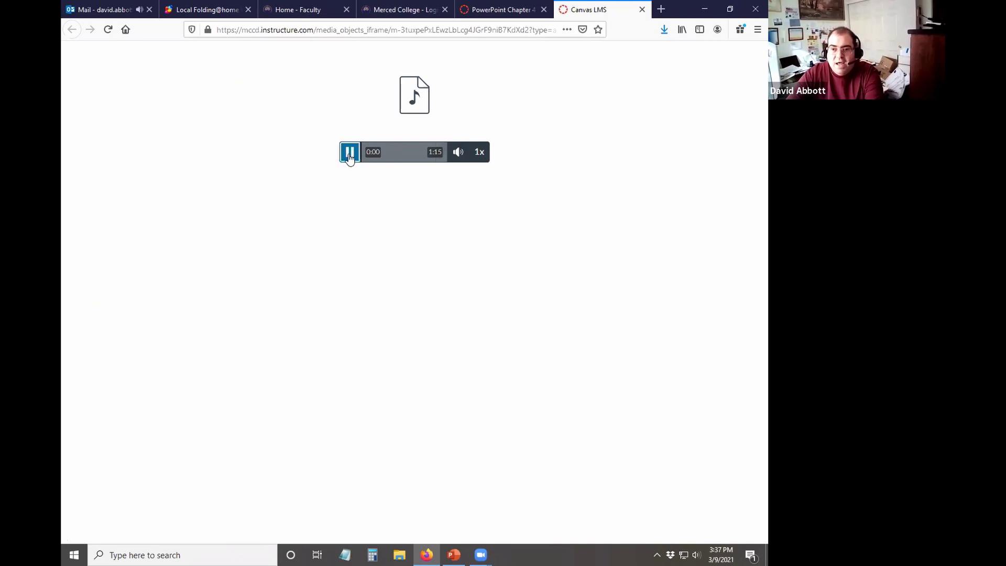
click(350, 152)
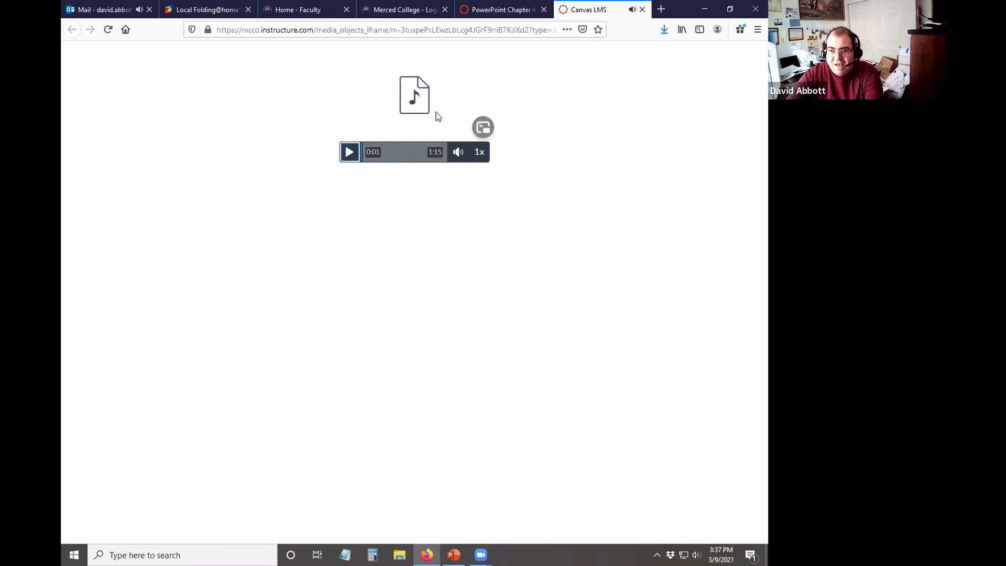
Save the audio clip as "Beethoven" in the Handson 1-3 folder and close the audio player page.
right_click(418, 104)
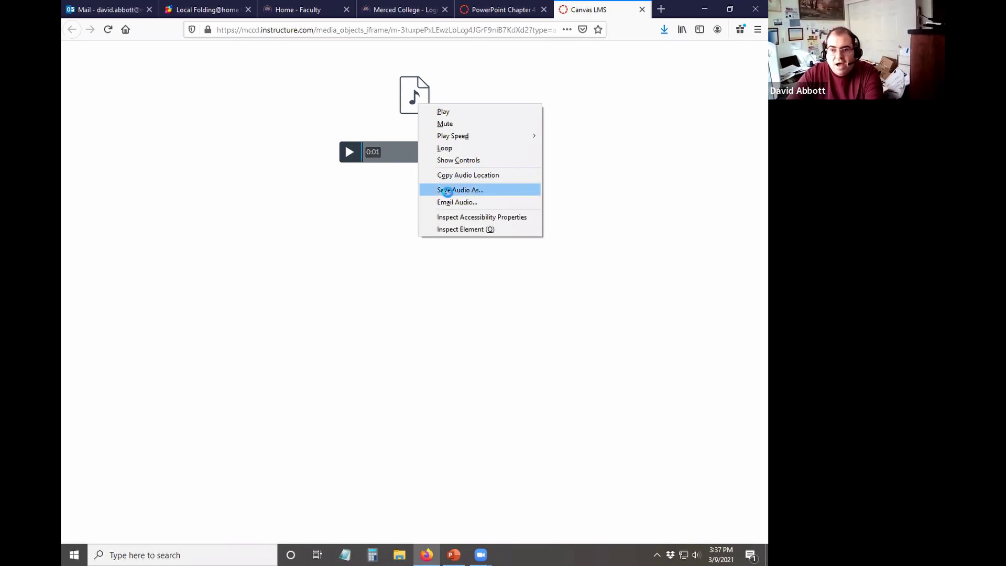
click(448, 187)
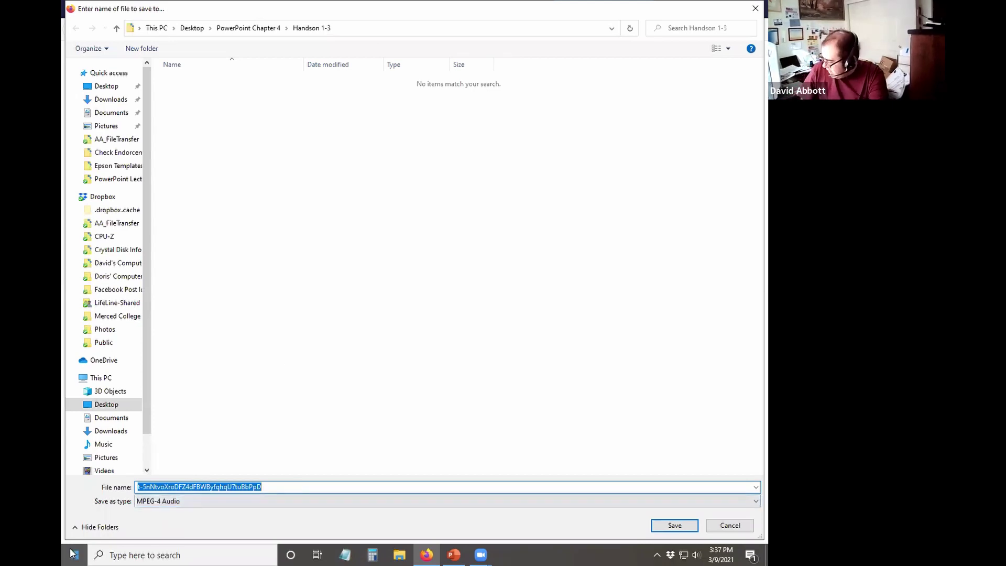
text(Beethob)
key(BackSpace)
text(ven)
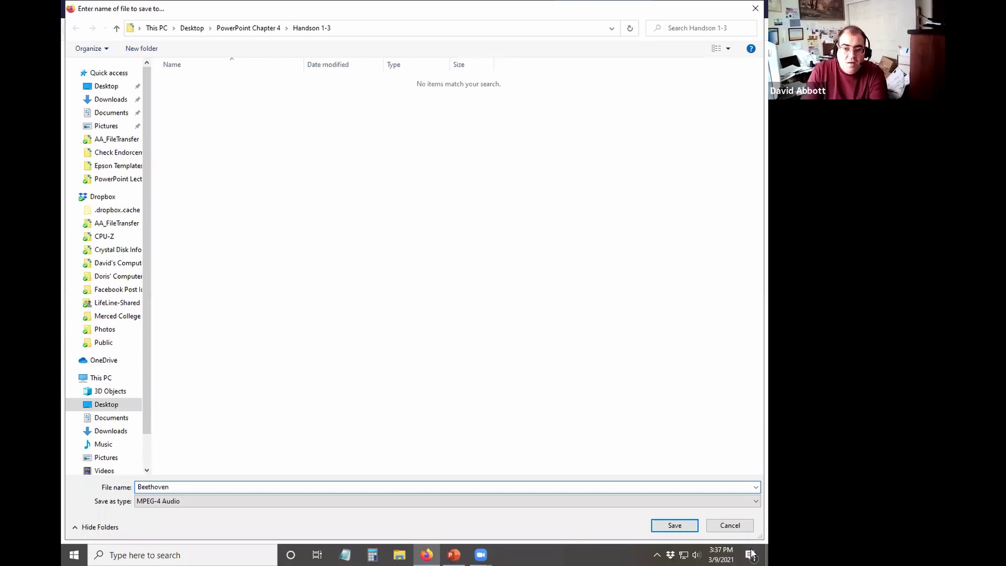
key(Return)
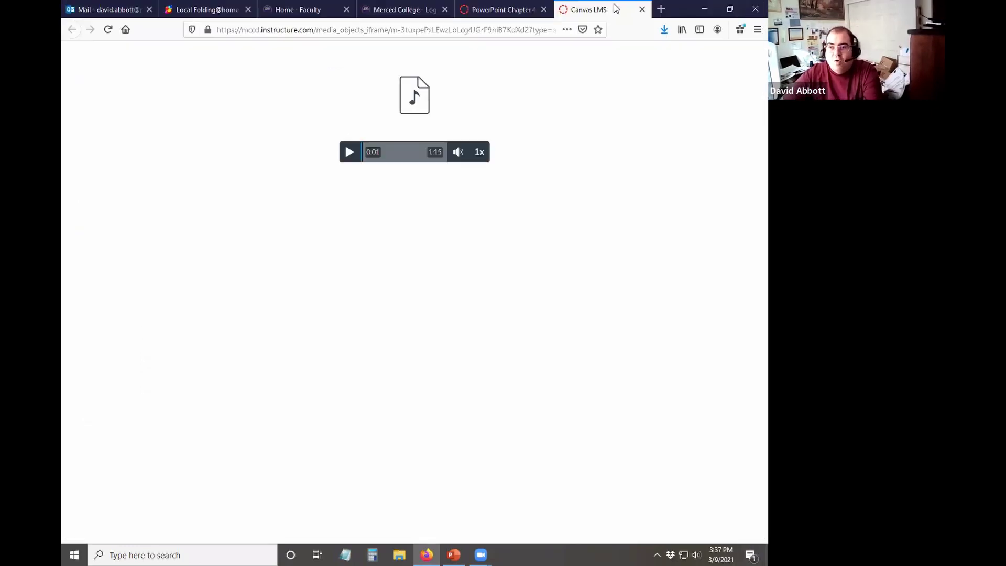
click(641, 10)
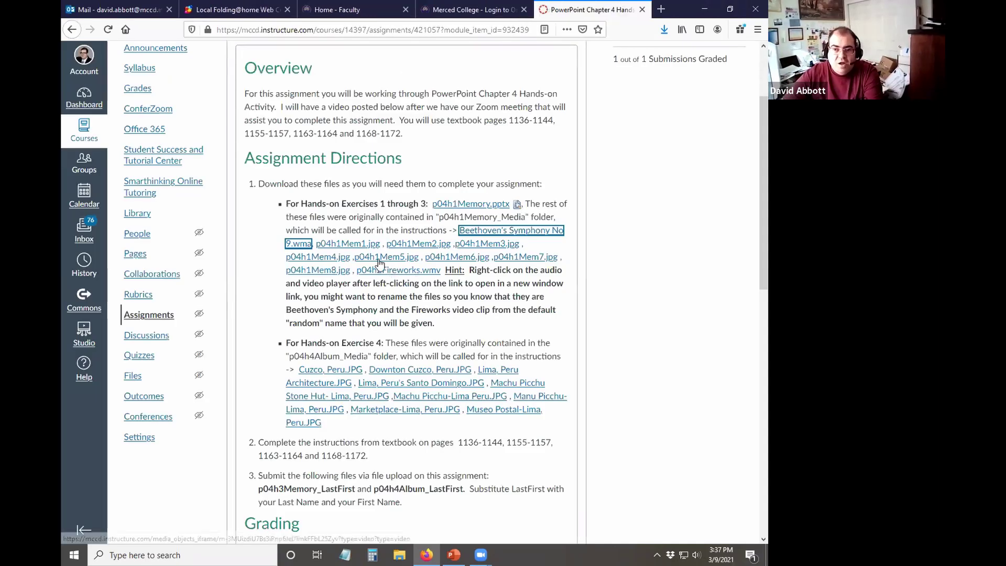
Save p04h1Mem1.jpg from the assignment's file links into the Handson 1-3 folder and close its page.
click(361, 247)
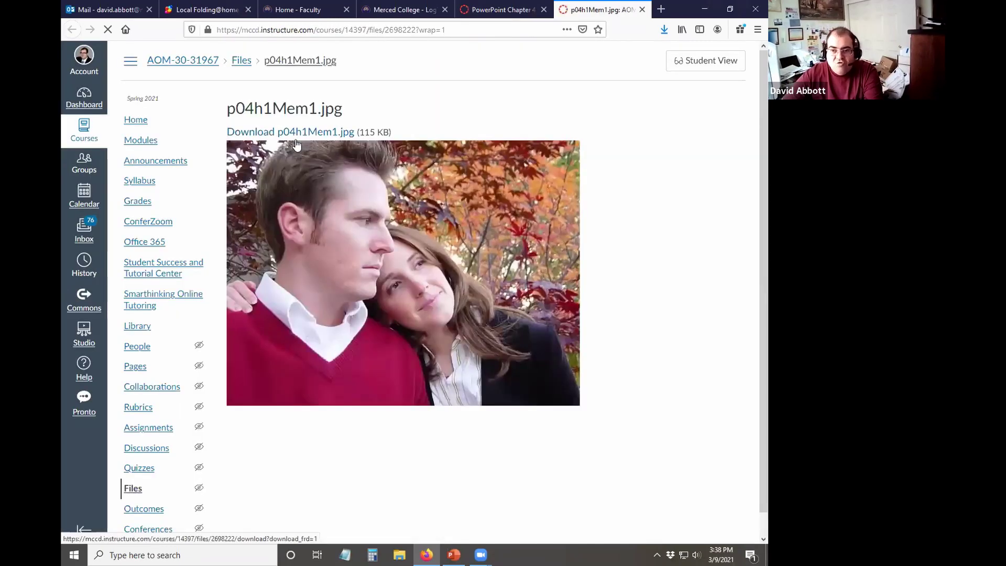
right_click(330, 133)
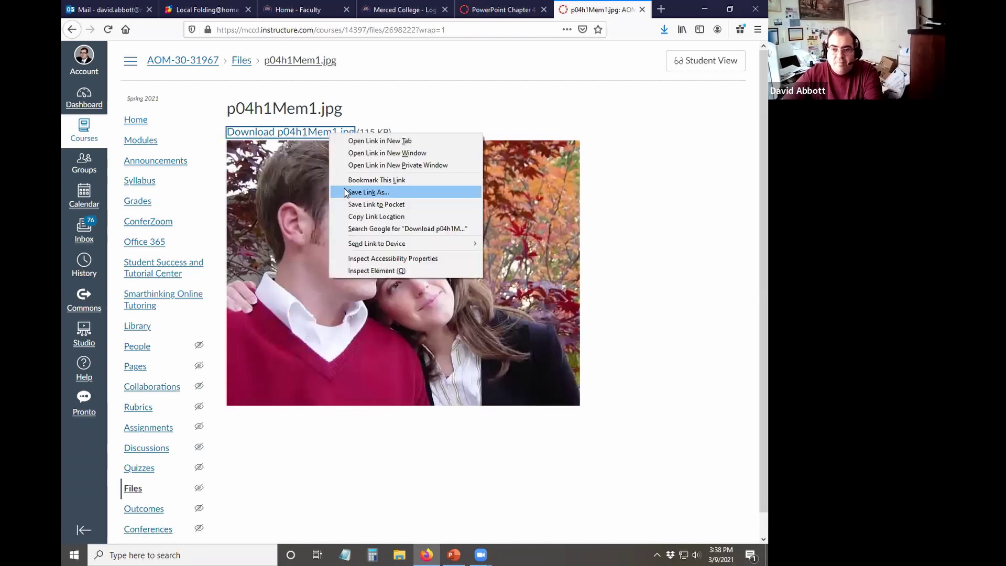
click(347, 193)
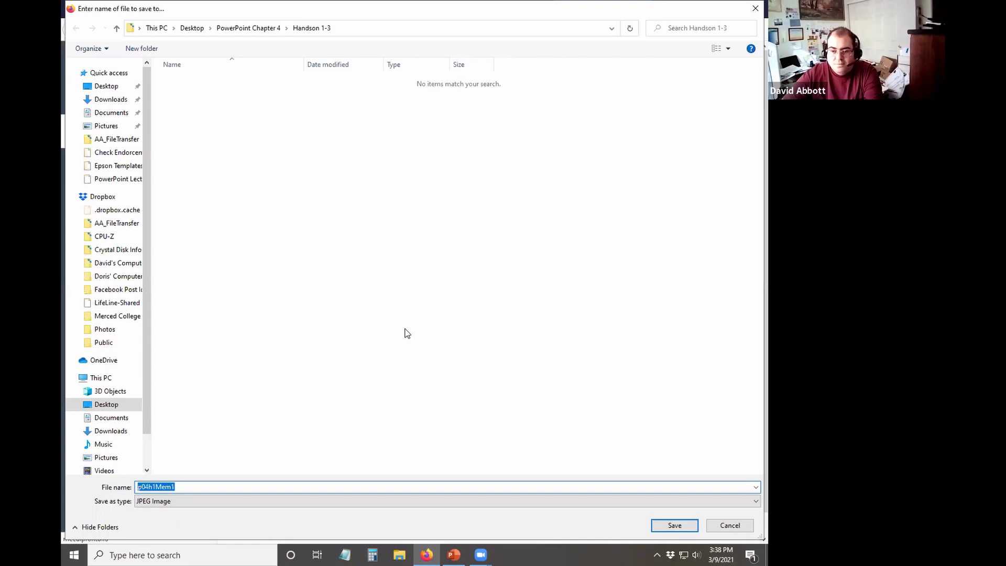
click(661, 526)
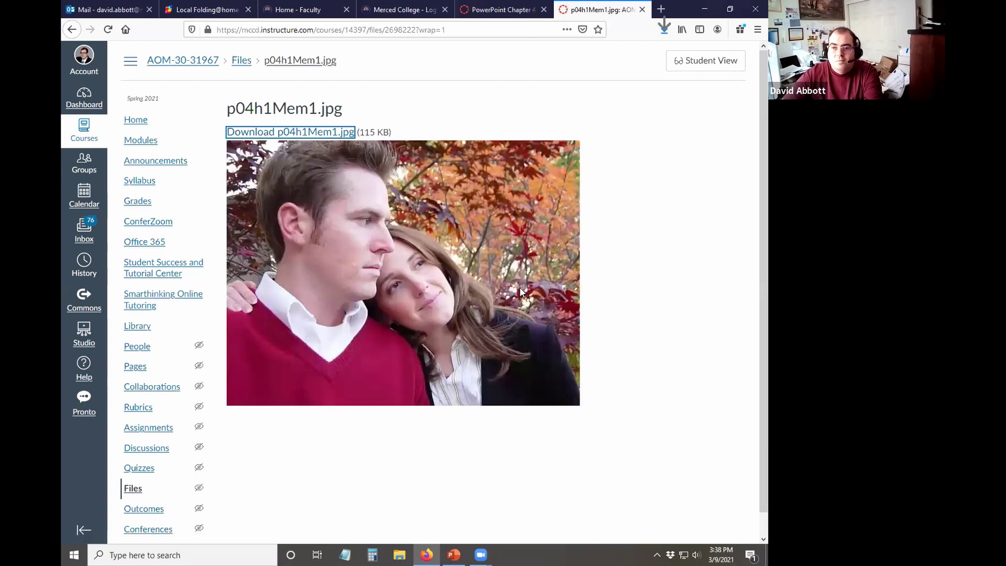
key(ctrl+w)
Save the p04h1Mem2.jpg image into Desktop > PowerPoint Chapter 4 > Handson 1-3 and close its page.
click(438, 244)
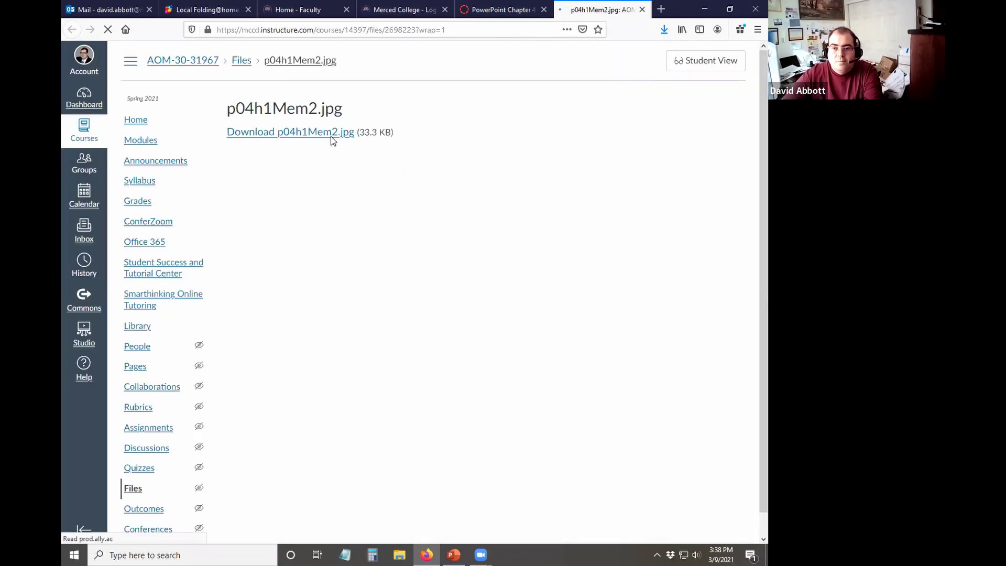
right_click(314, 200)
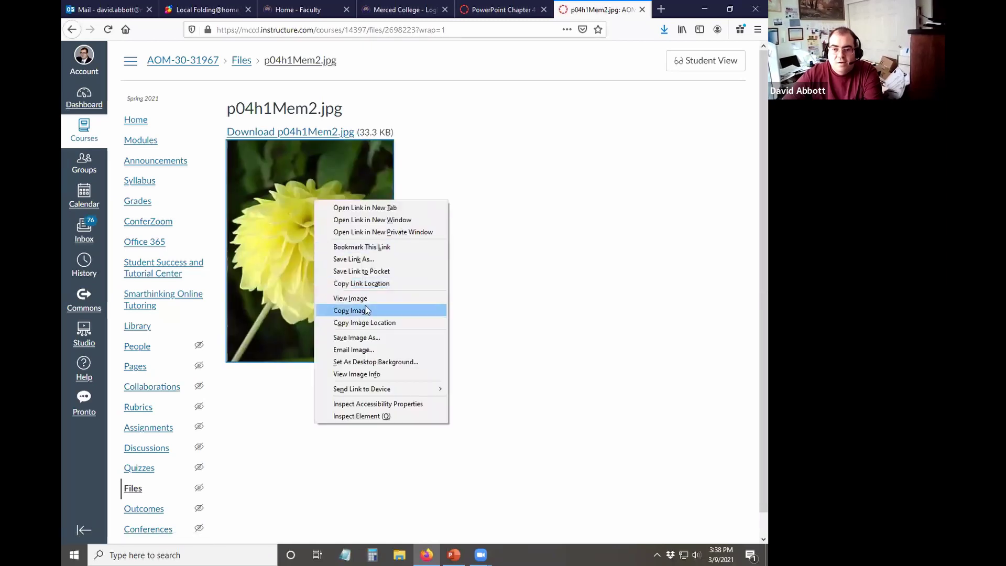
click(361, 338)
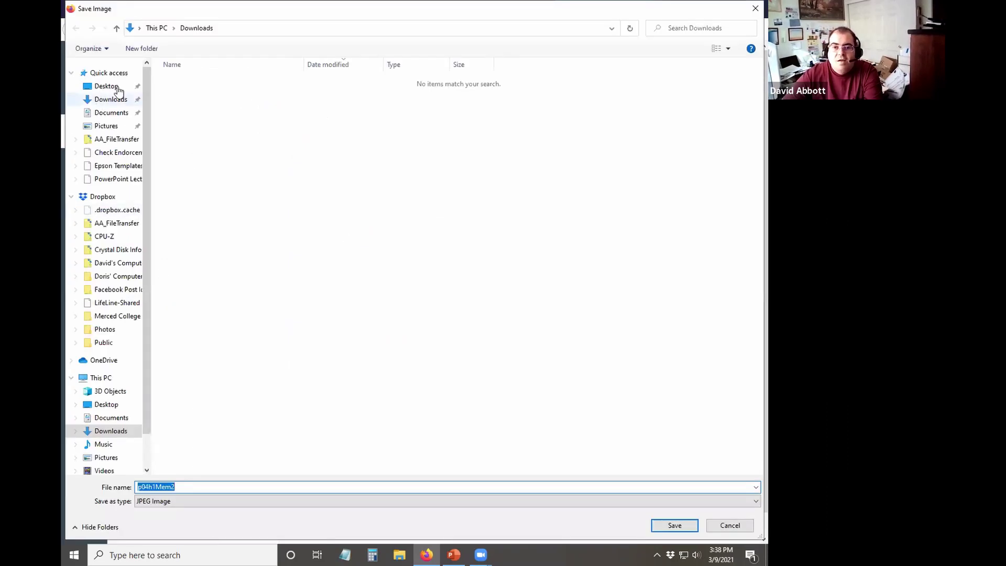
click(118, 88)
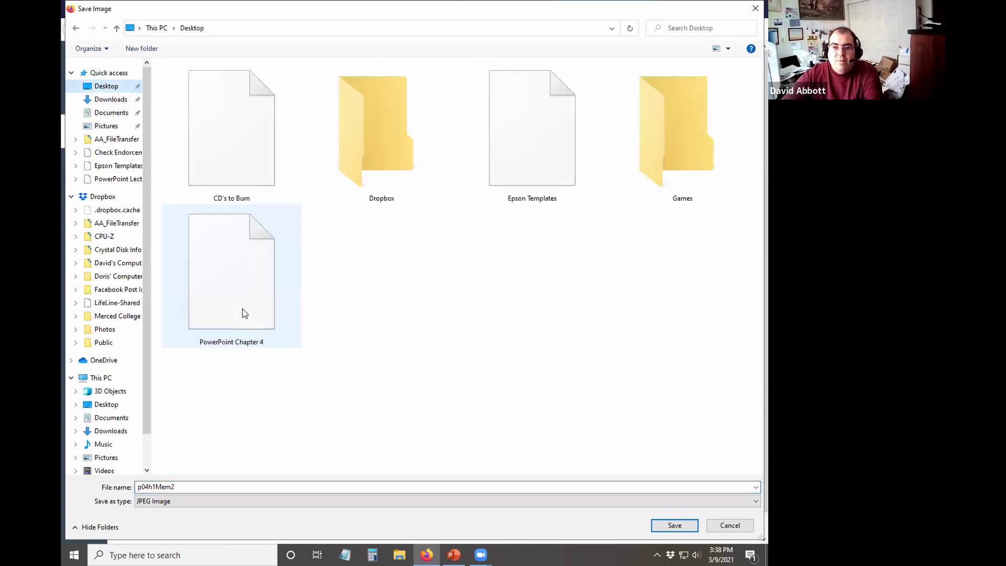
double_click(200, 82)
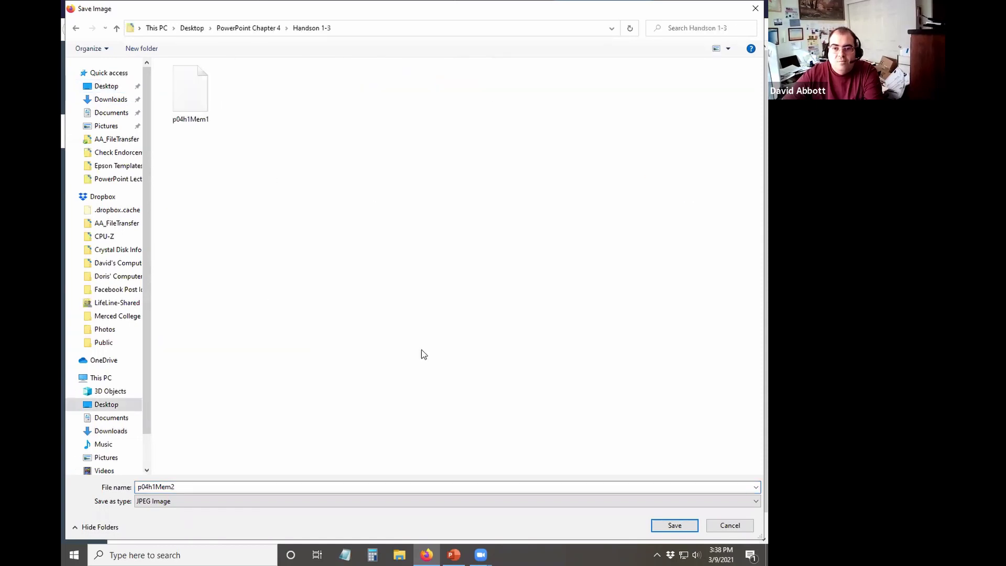
click(673, 526)
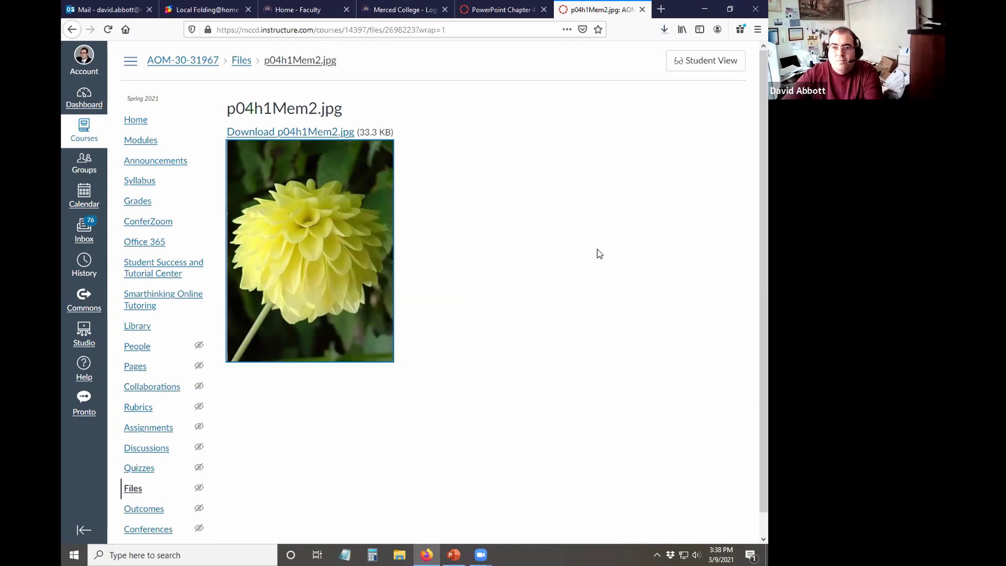
click(642, 10)
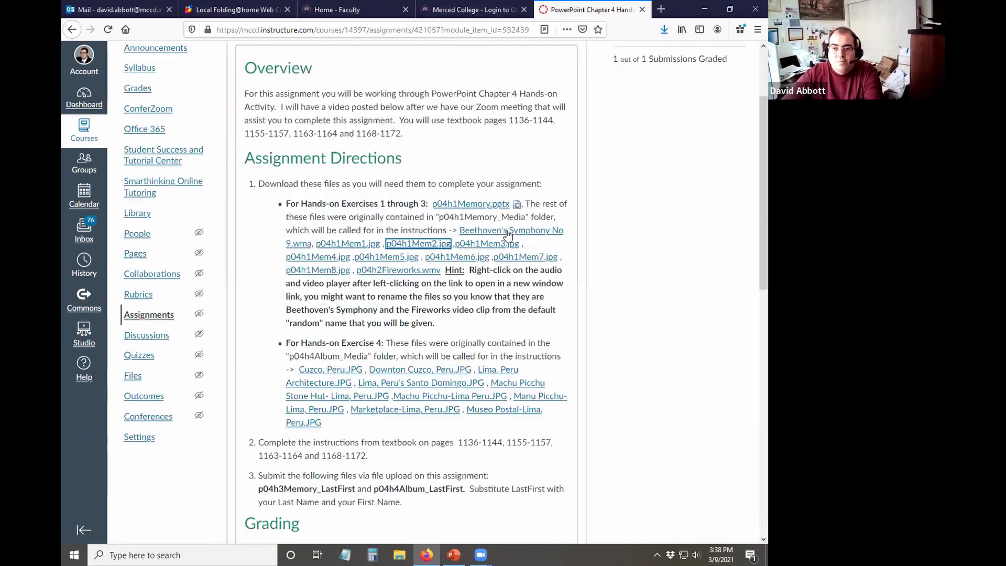
Save the p04h1Mem3.jpg image from the assignment's file links into the Handson 1-3 folder and close its page.
click(488, 245)
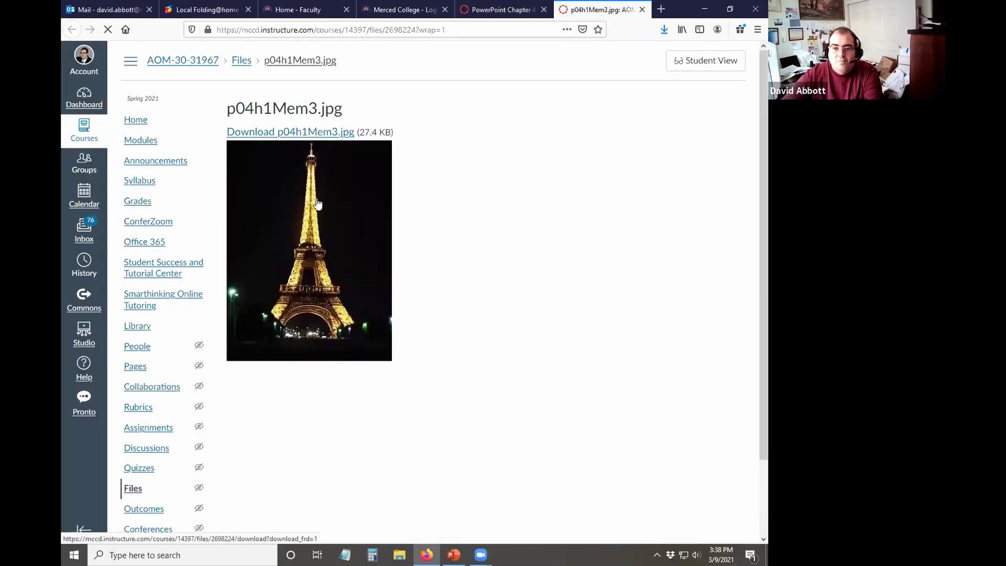
right_click(318, 200)
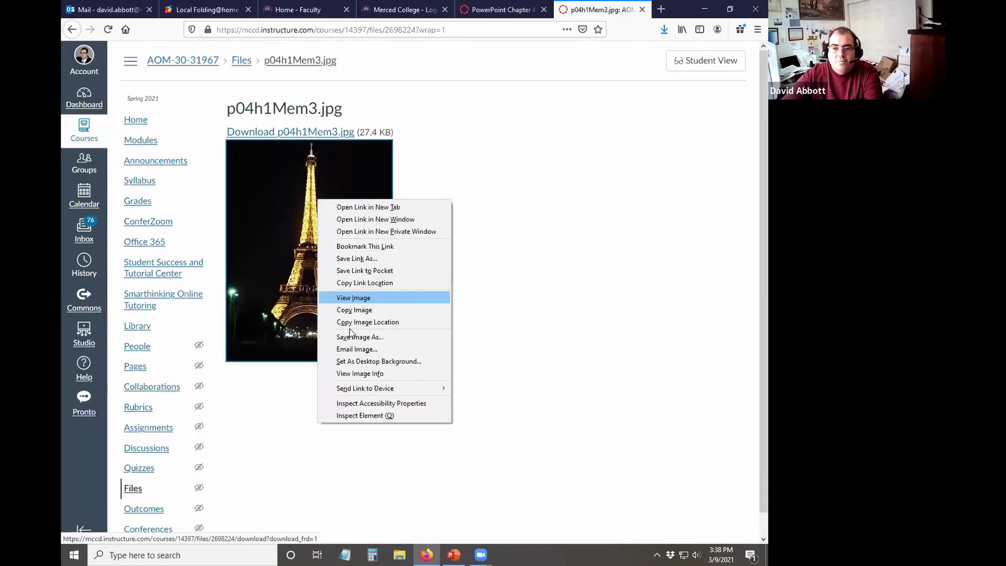
click(356, 338)
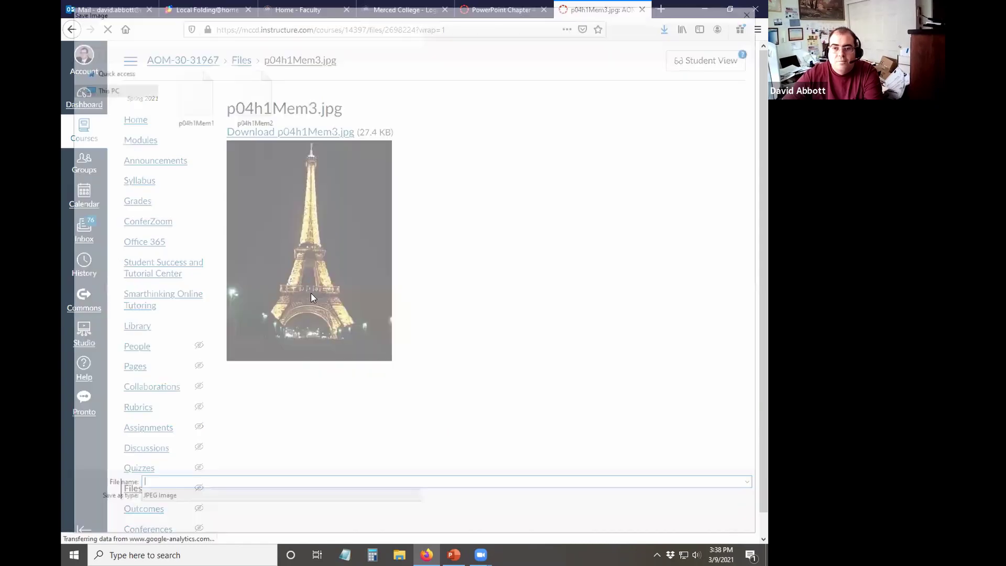
click(649, 431)
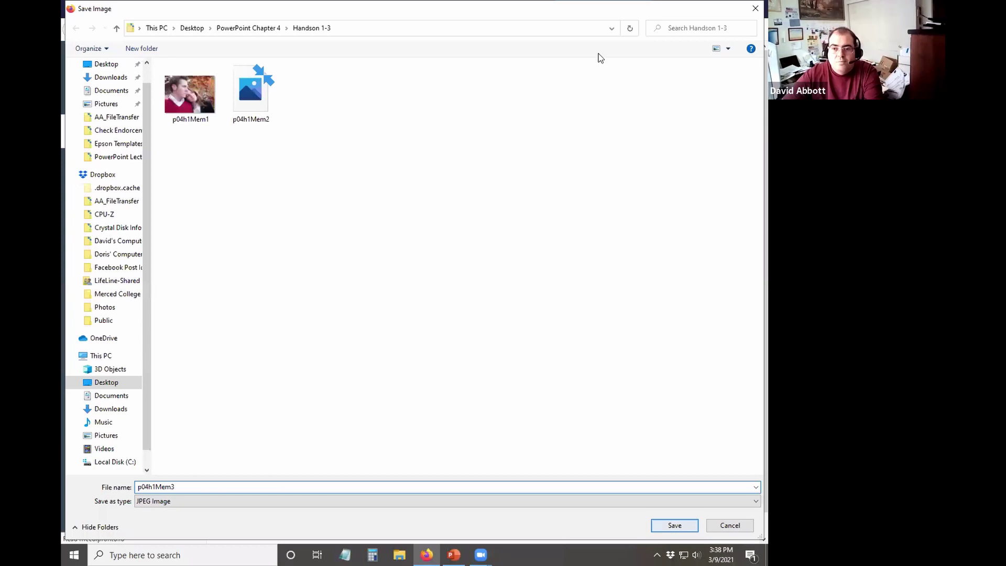
key(Escape)
Save the p04h1Mem4.jpg image as a JPEG in the Handson 1-3 folder and close its page.
click(345, 209)
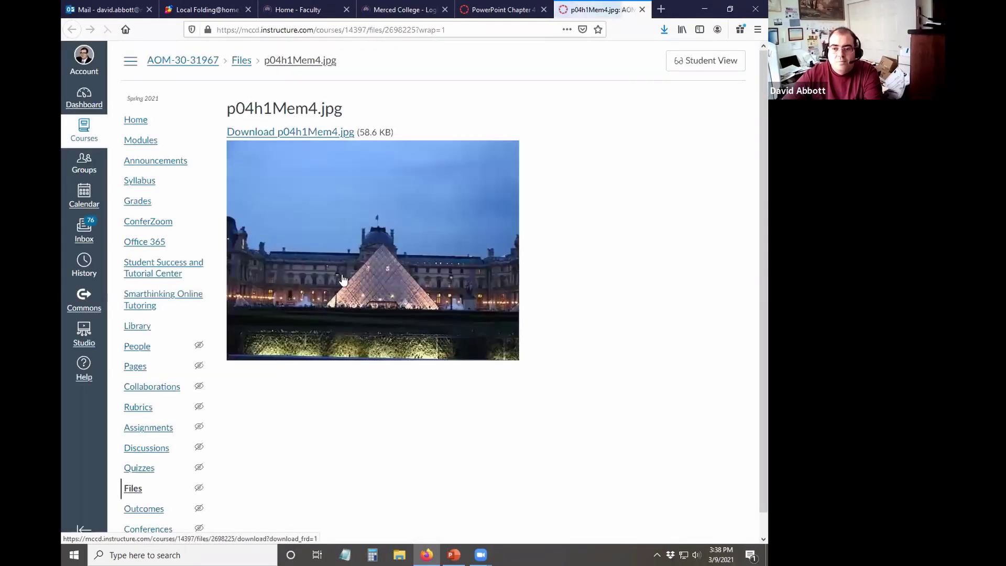
right_click(344, 277)
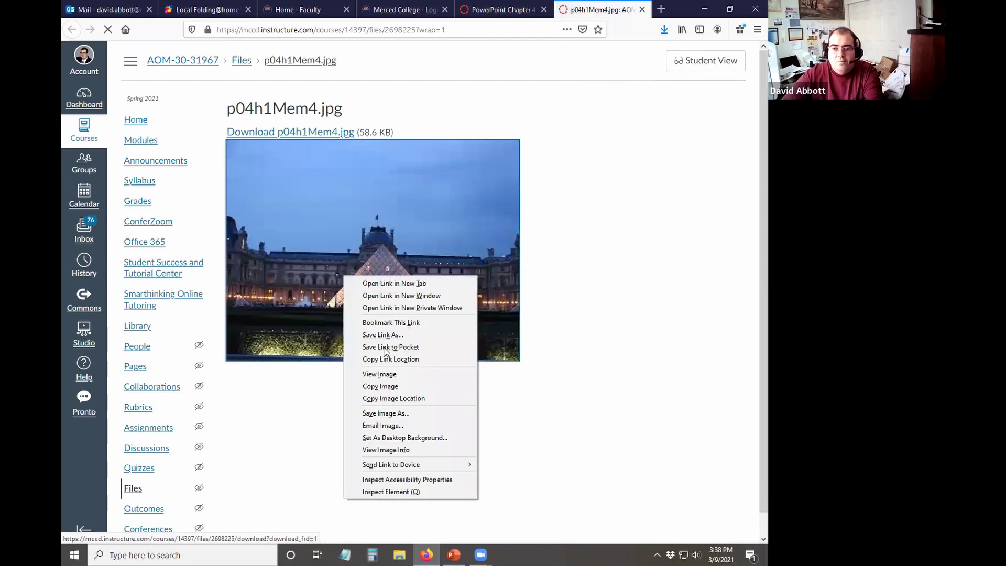
click(390, 414)
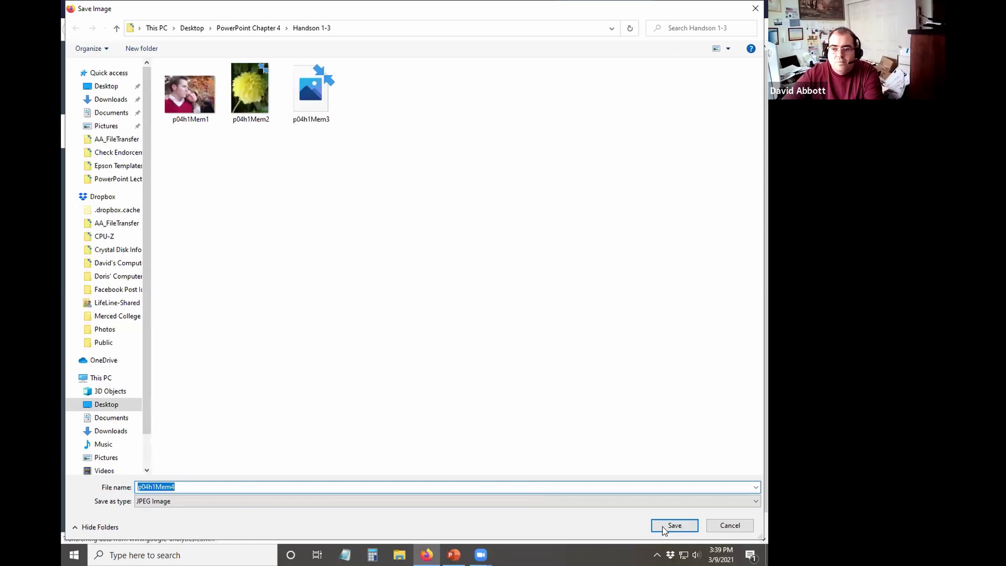
key(Return)
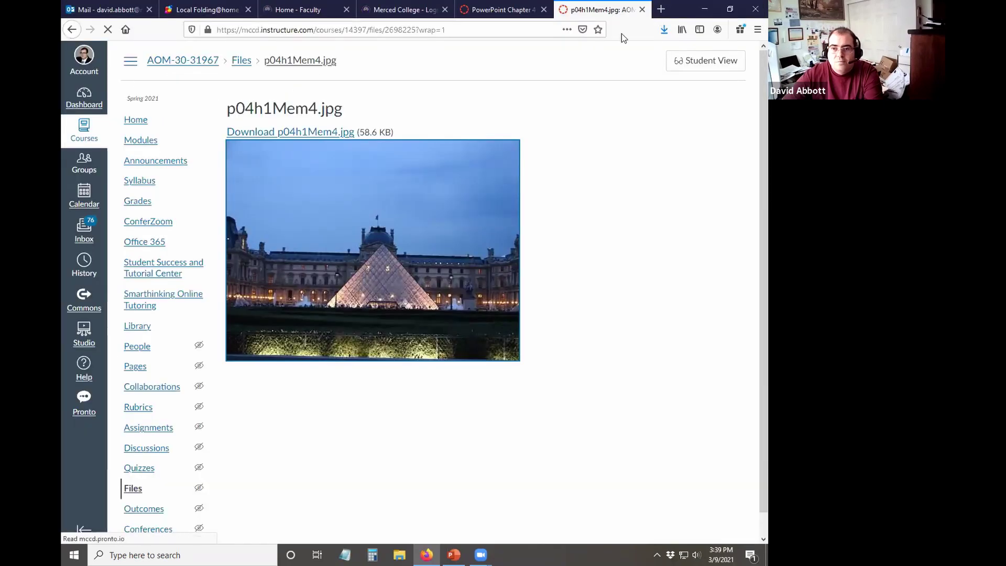
key(ctrl+w)
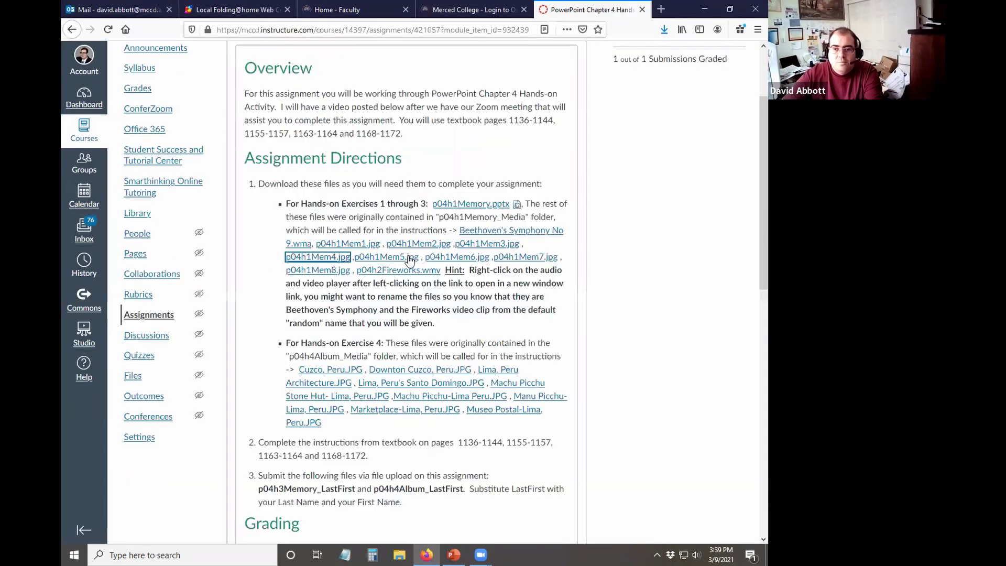
Open p04h1Mem5.jpg from the assignment directions and save the image into the Handson 1-3 folder.
click(409, 257)
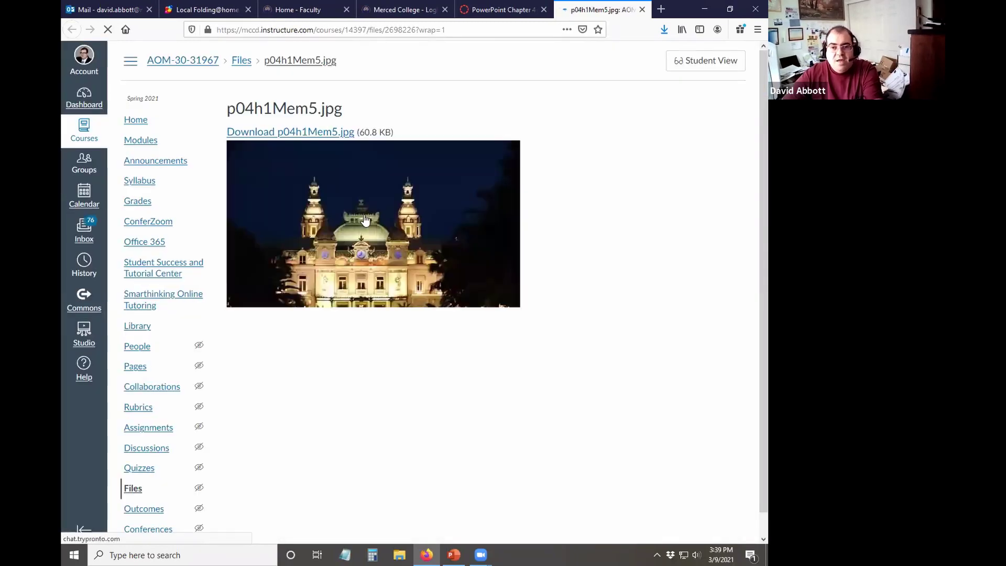
right_click(411, 357)
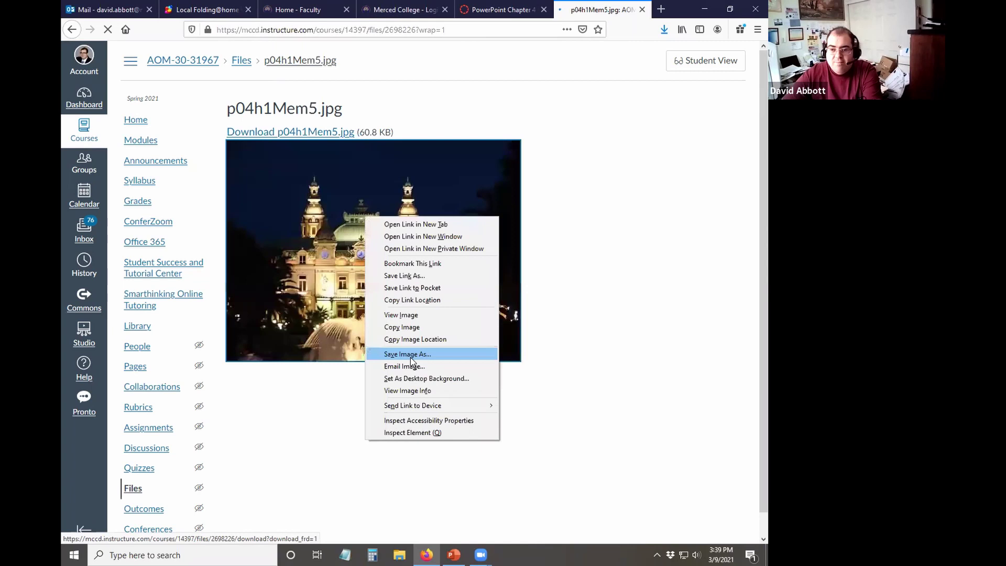
click(408, 354)
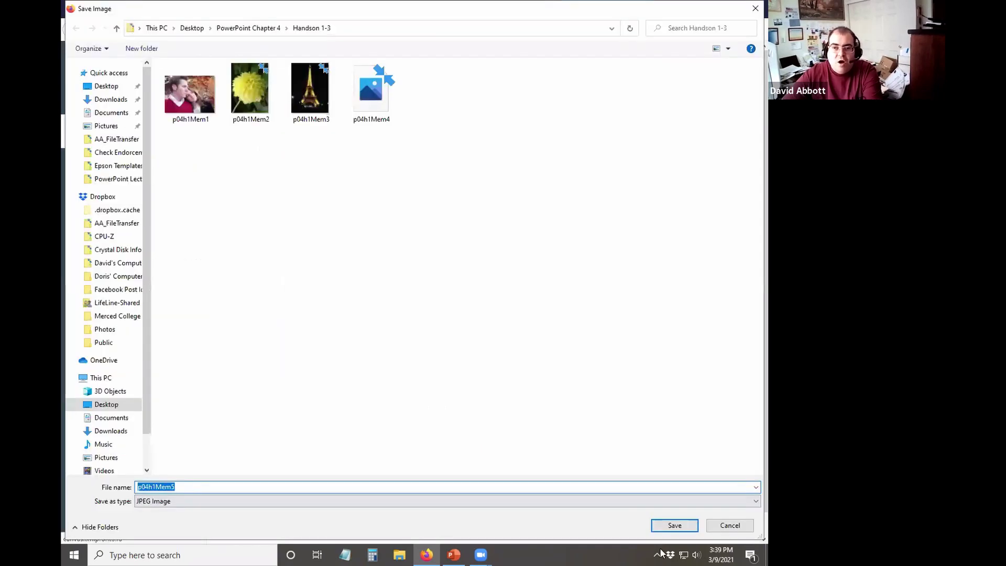
key(Return)
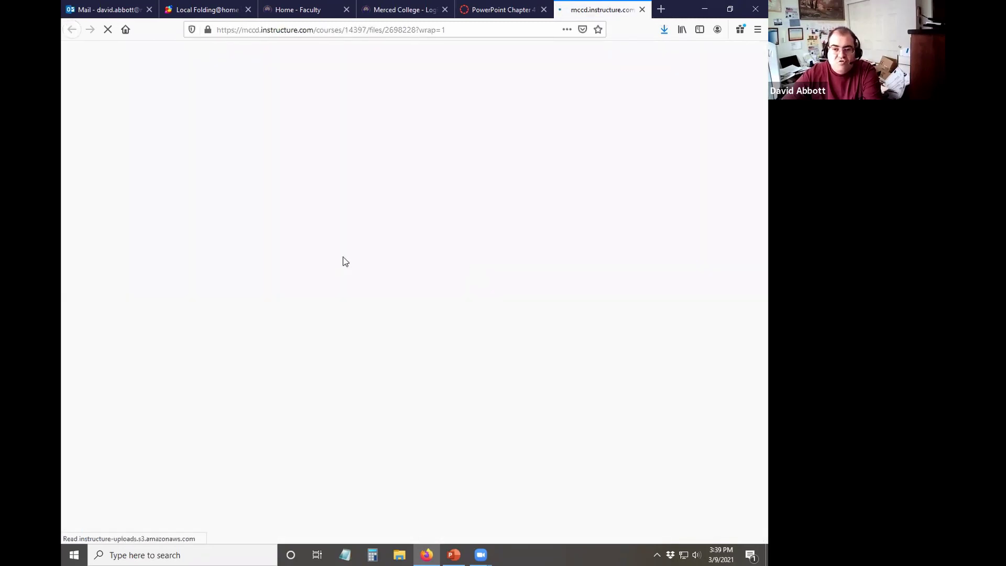
Save the p04h1Mem6.jpg image into the Handson 1-3 folder.
right_click(335, 214)
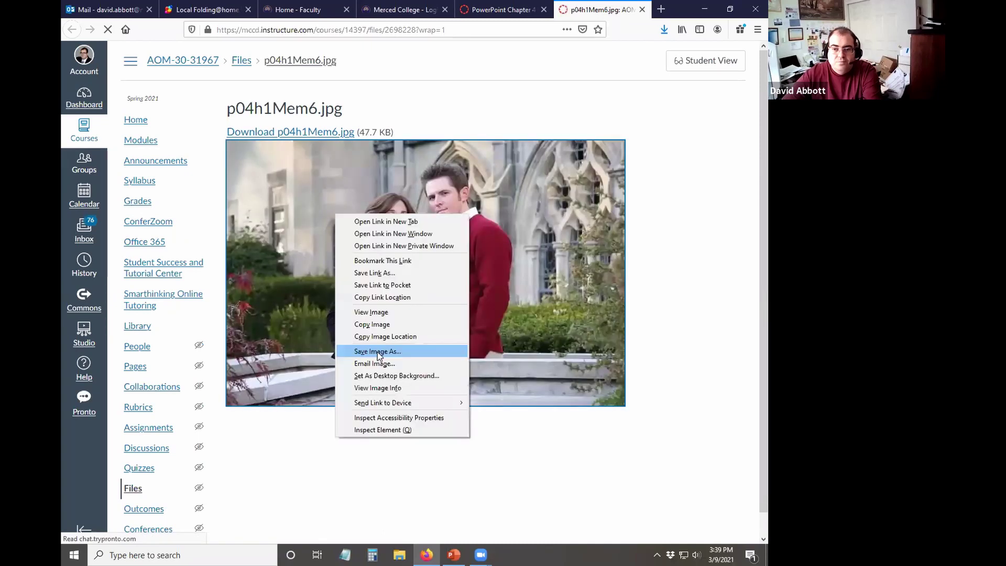
click(377, 351)
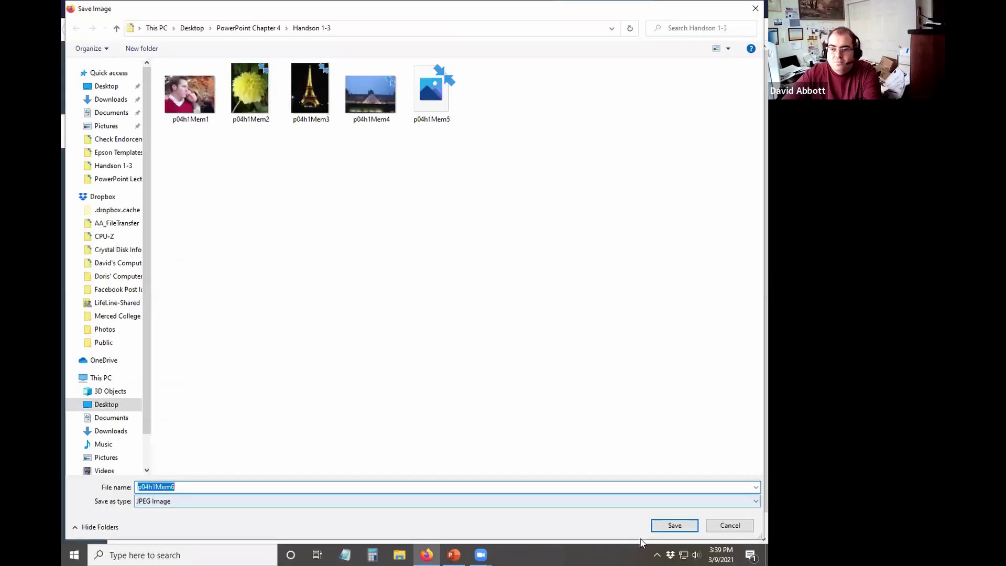
key(Return)
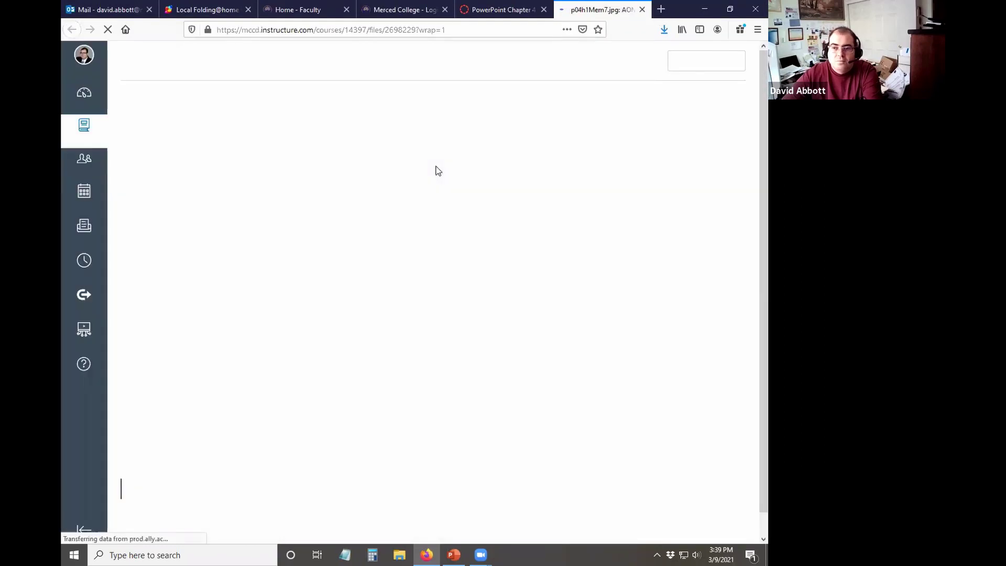
Save the p04h1Mem7.jpg image into the Handson 1-3 folder and close its page.
right_click(369, 192)
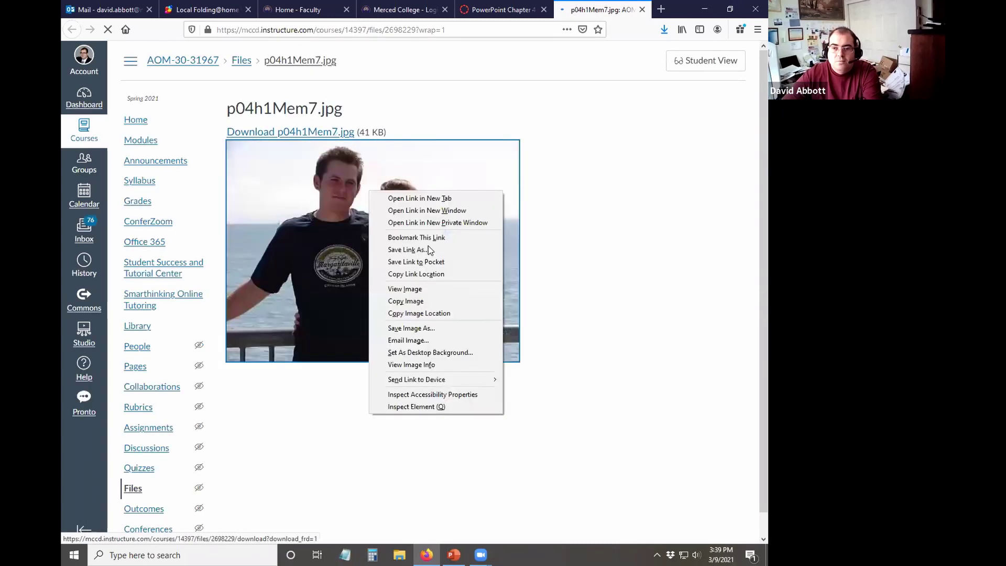
click(418, 314)
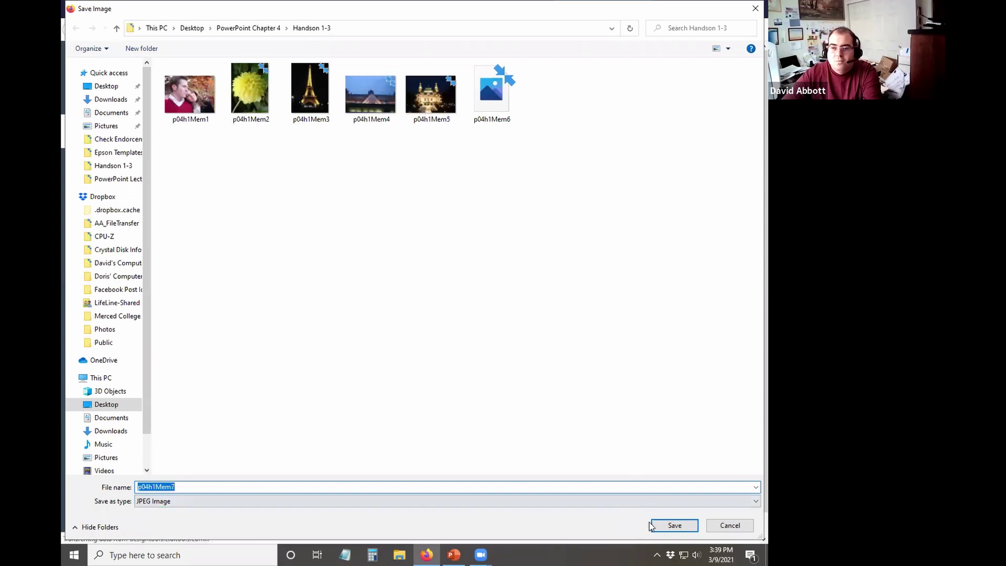
key(Return)
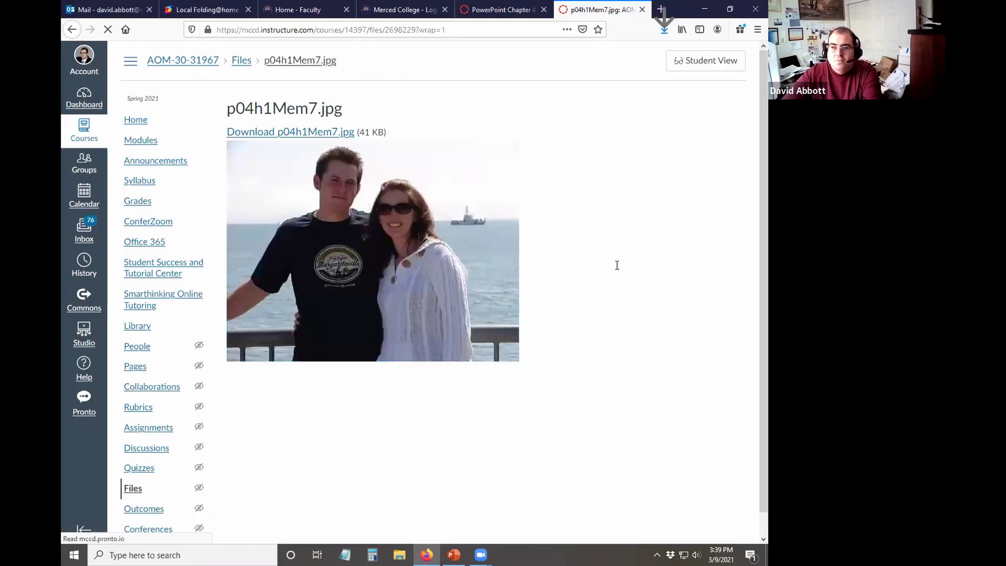
key(ctrl+w)
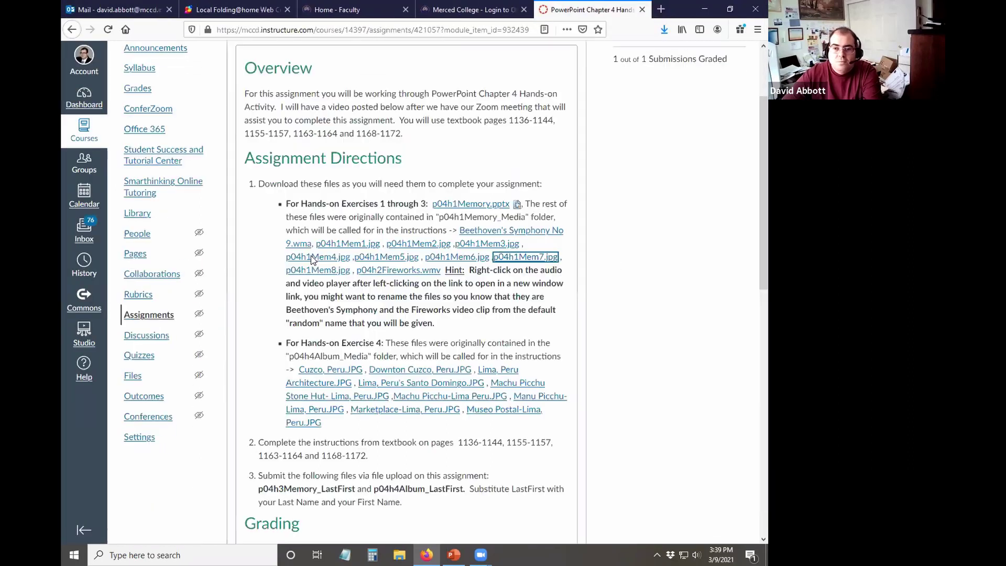
Open p04h1Mem8.jpg from the assignment directions, save the image into the Handson 1-3 folder and close its page.
click(326, 271)
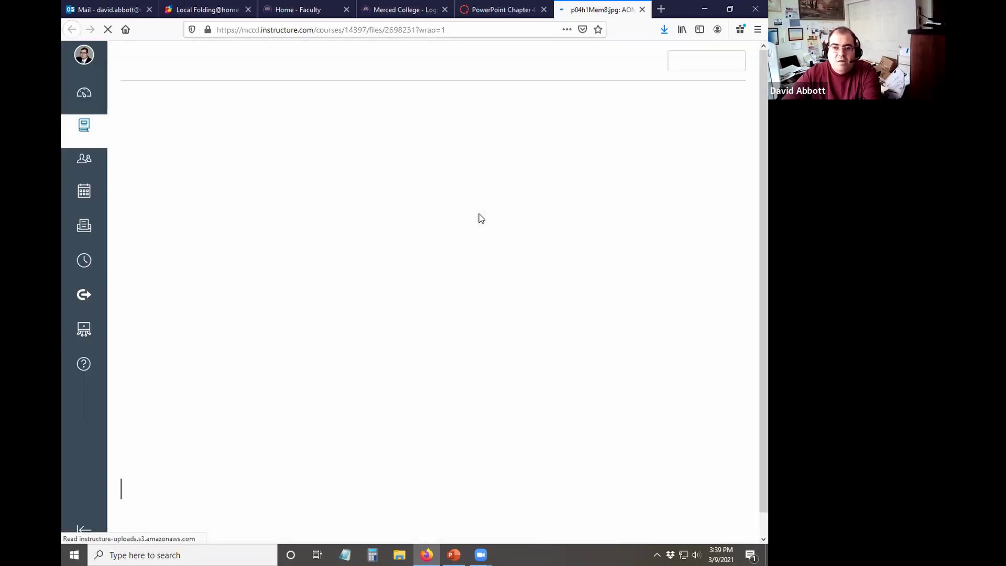
right_click(419, 231)
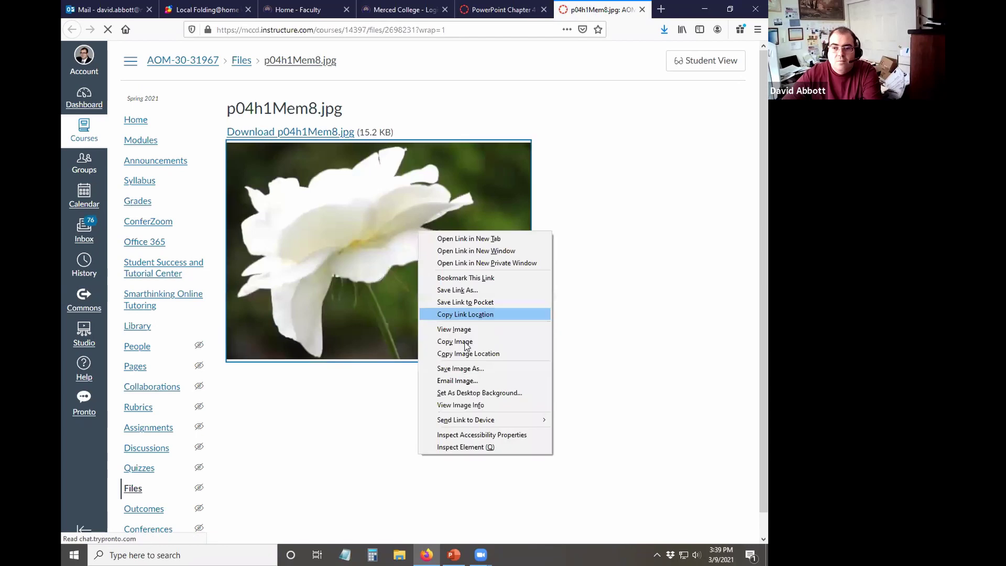
click(461, 368)
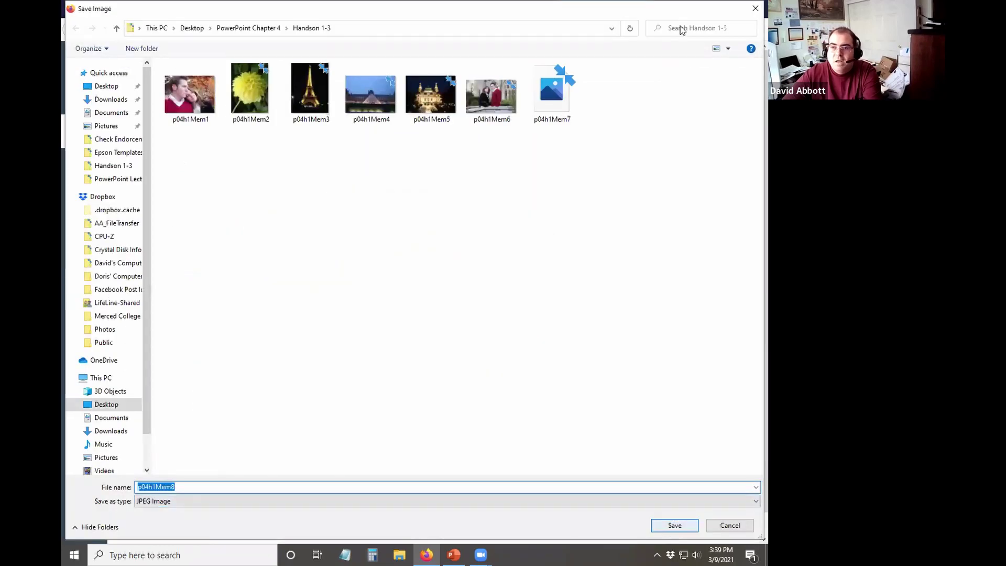
key(Return)
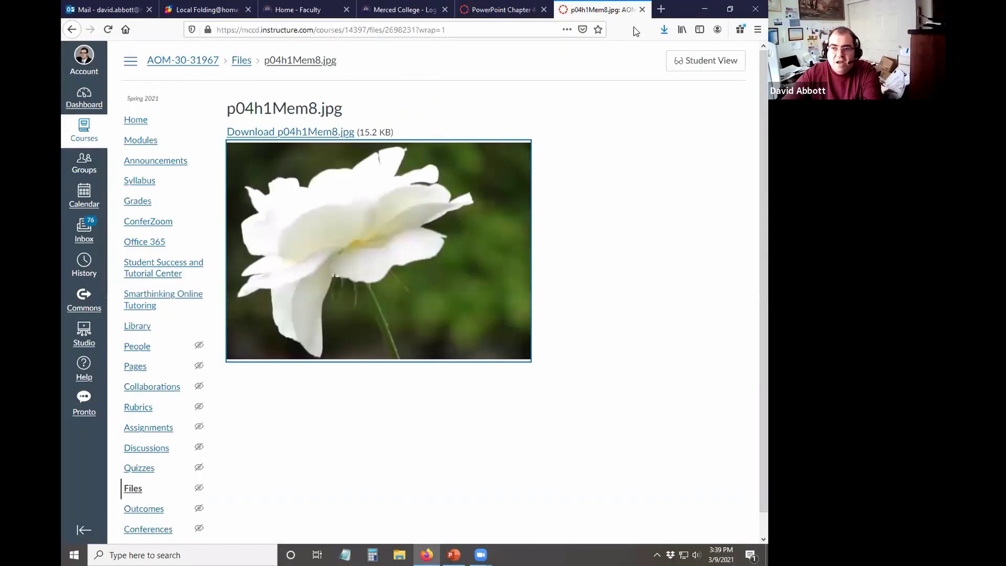
key(ctrl+w)
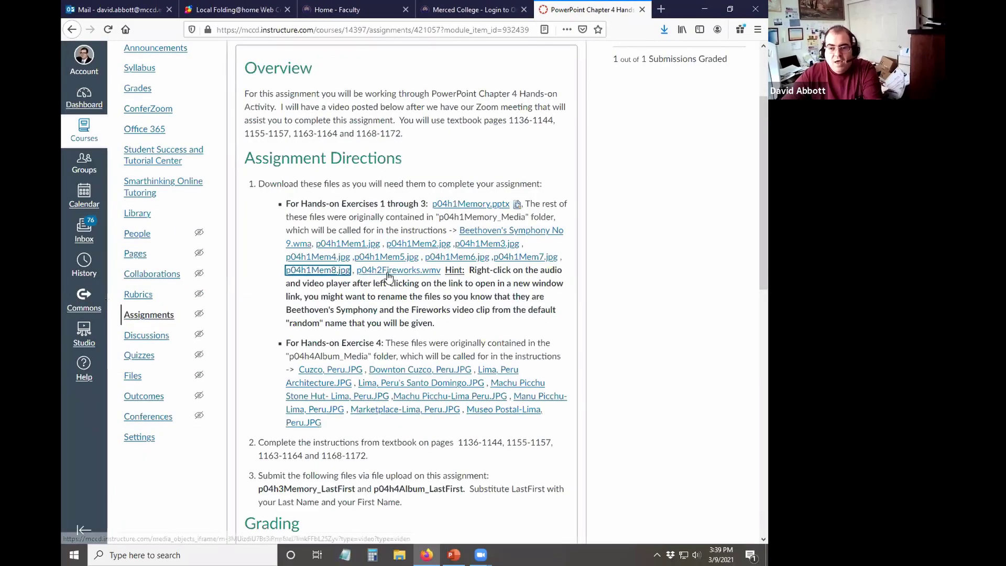
Open the p04h2Fireworks.wmv video from the assignment directions, briefly play and pause it, and show its quality settings.
click(423, 273)
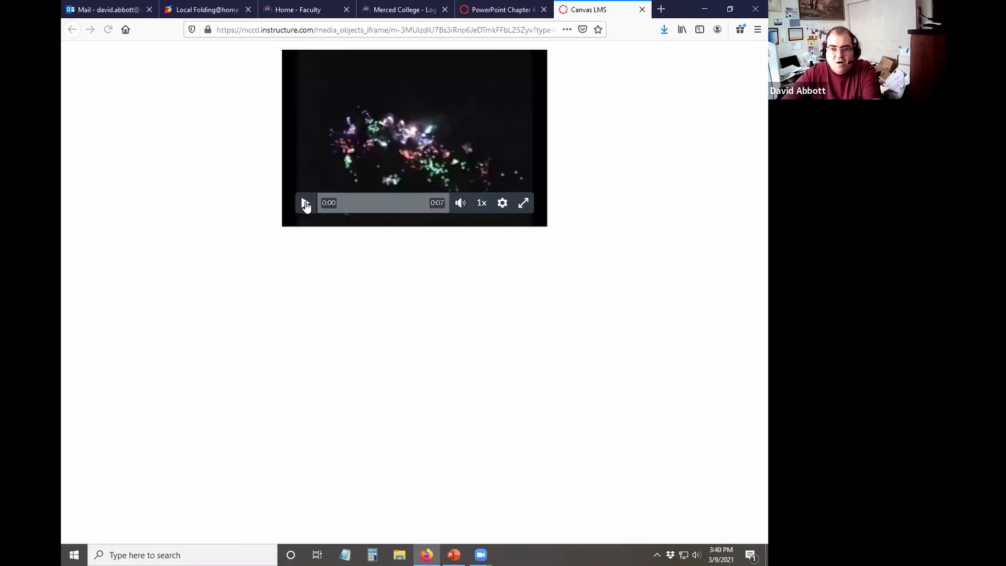
click(305, 204)
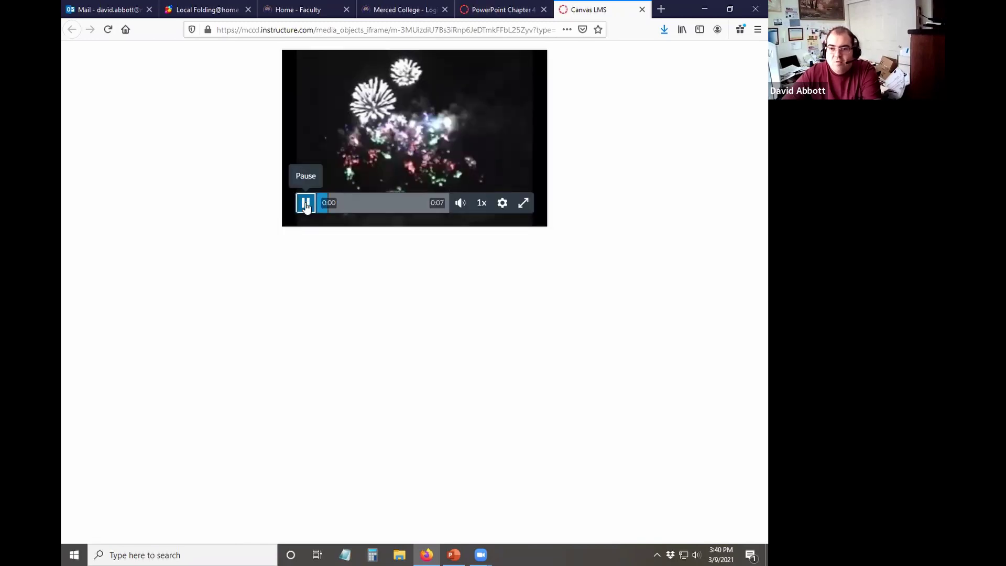
click(421, 102)
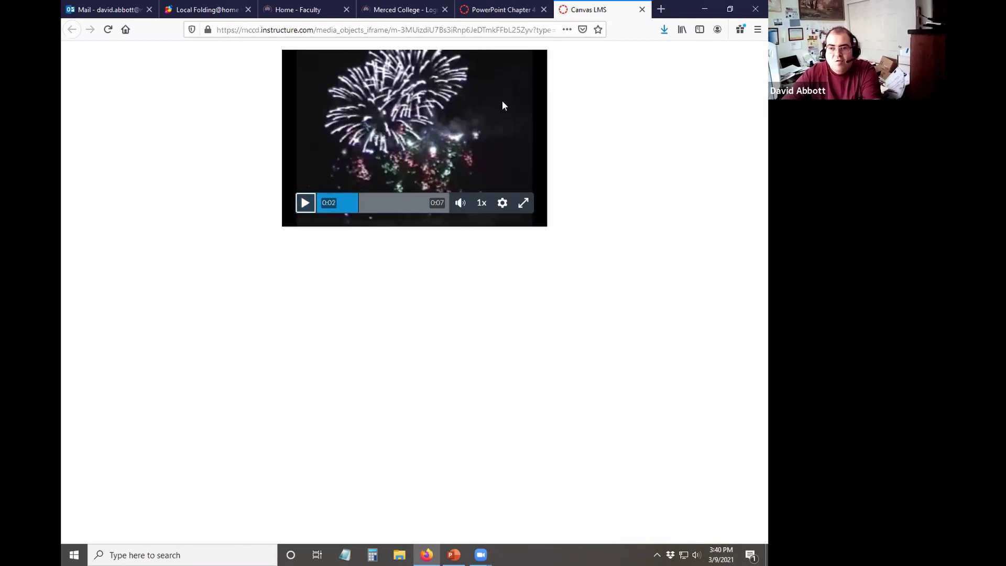
click(501, 205)
Save the fireworks video as "Fireworks" in MPEG-4 Video format in the Handson 1-3 folder and close the player page.
right_click(363, 94)
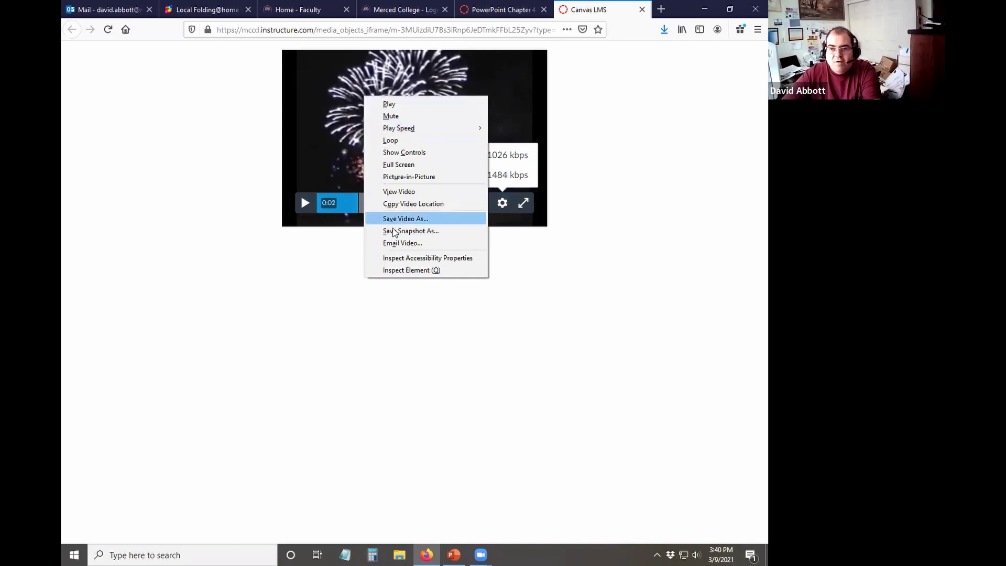
click(403, 219)
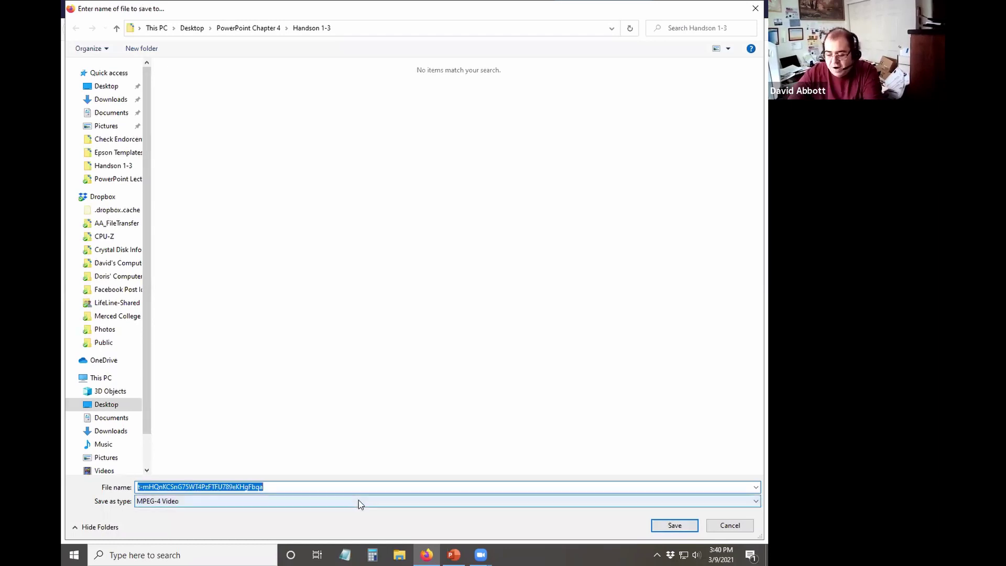
text(Fireworks)
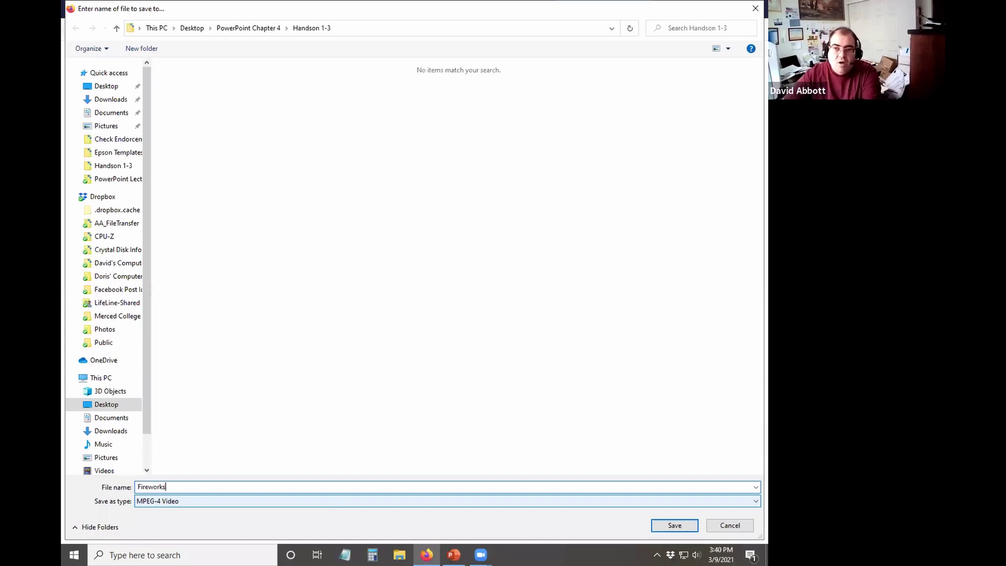
key(ctrl+a)
click(696, 525)
key(ctrl+w)
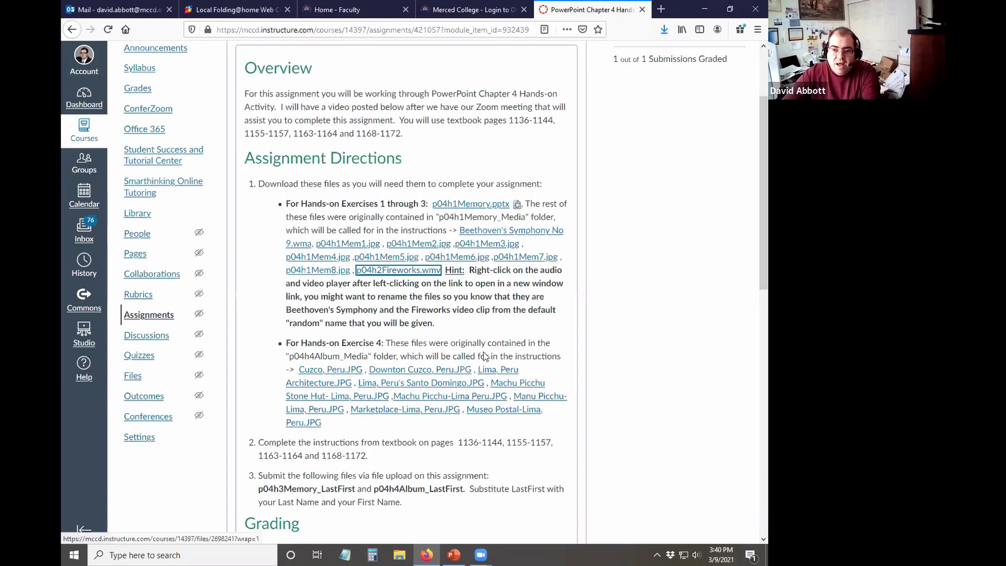
Open Cuzco, Peru.JPG from the Hands-on Exercise 4 files, save it into the Handson 4 folder of PowerPoint Chapter 4 and close its page.
scroll(307, 259, down, 1)
scroll(312, 265, down, 3)
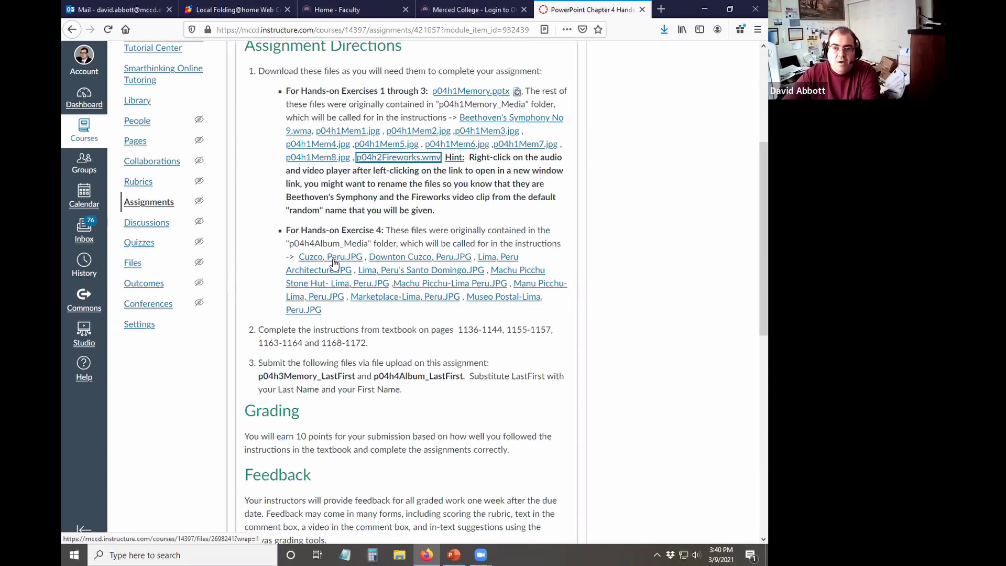
click(332, 259)
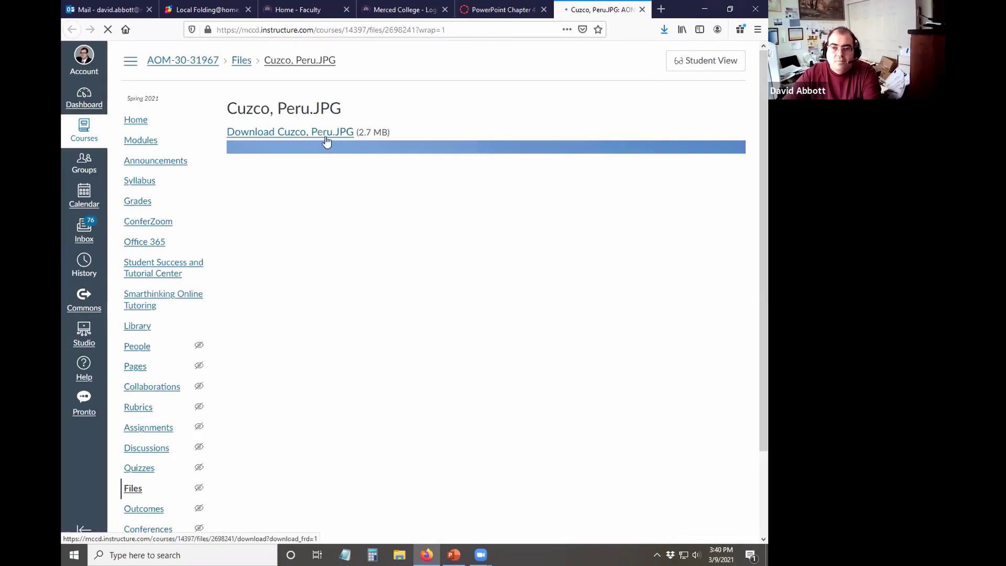
right_click(328, 136)
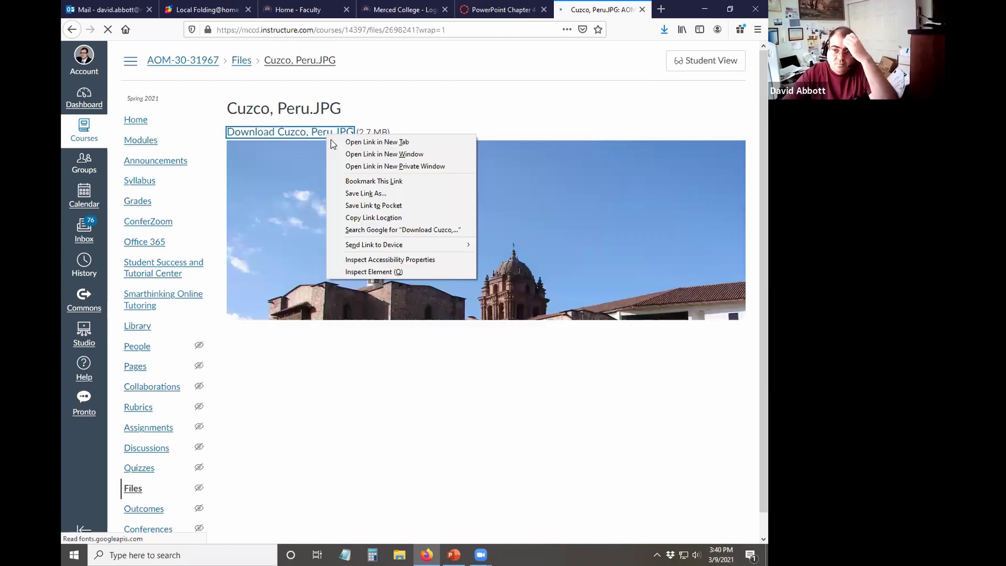
click(388, 194)
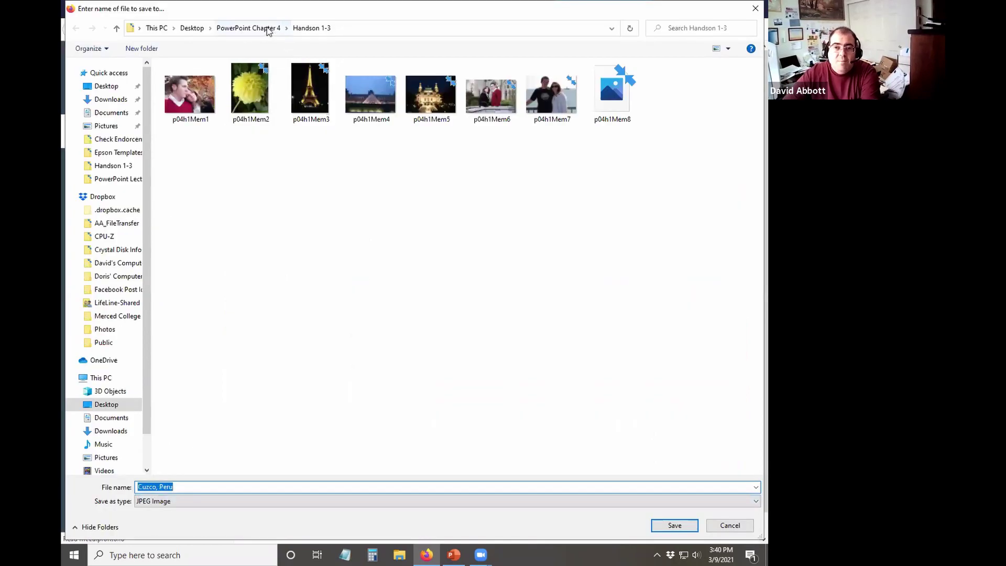
click(268, 29)
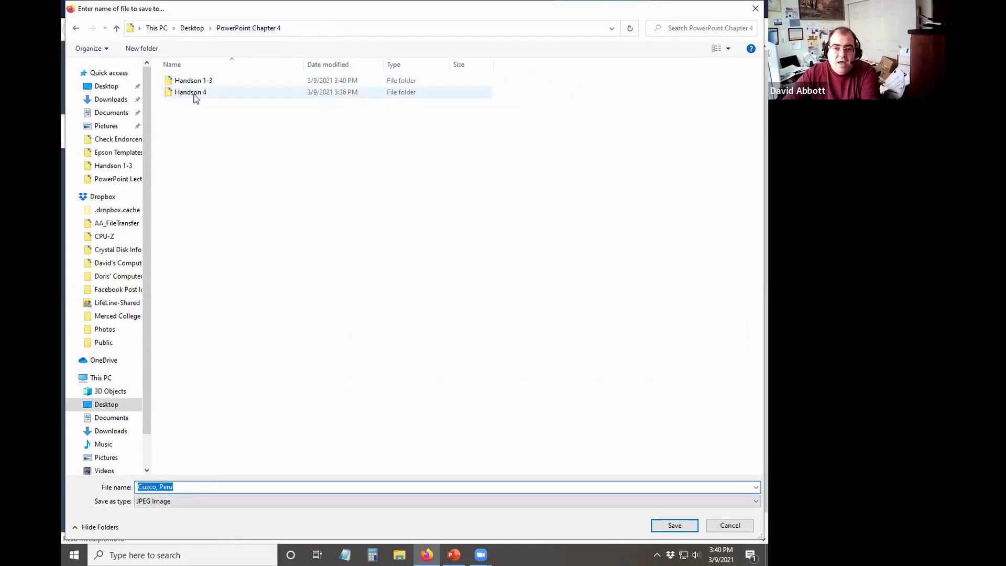
click(194, 98)
click(680, 529)
click(675, 525)
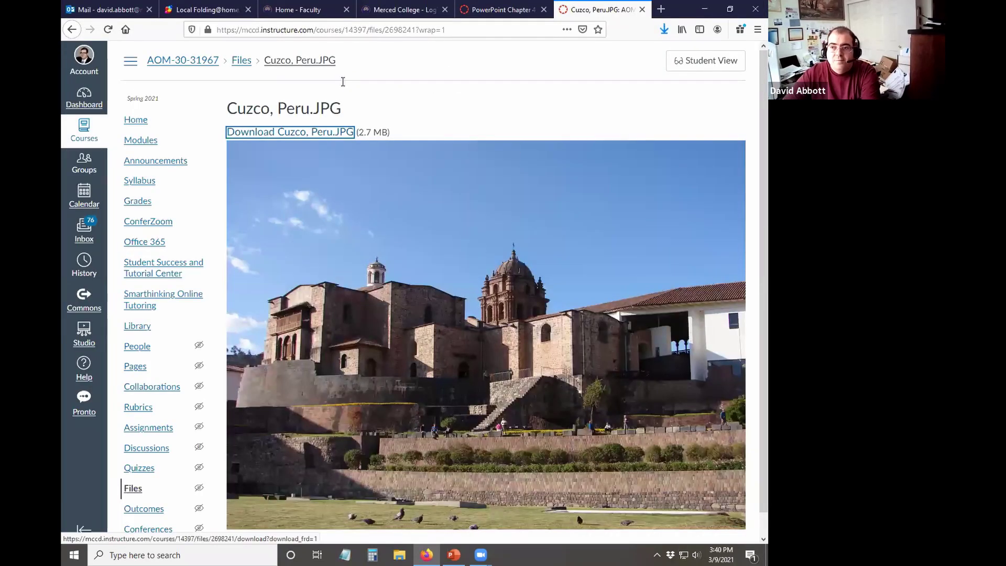
key(ctrl+w)
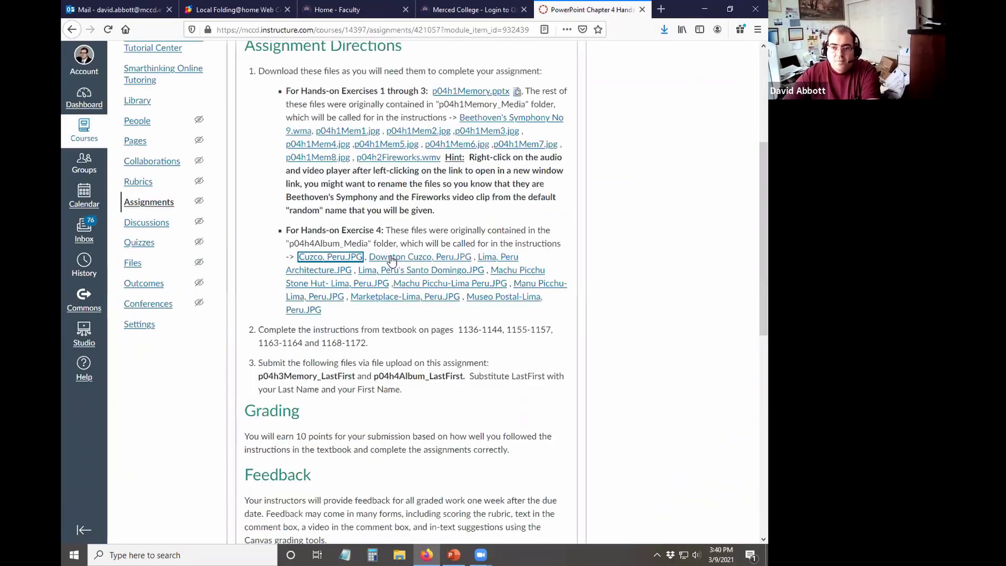
Open Downton Cuzco, Peru.JPG from the assignment directions, save the image into the Handson 4 folder and close its page.
click(361, 231)
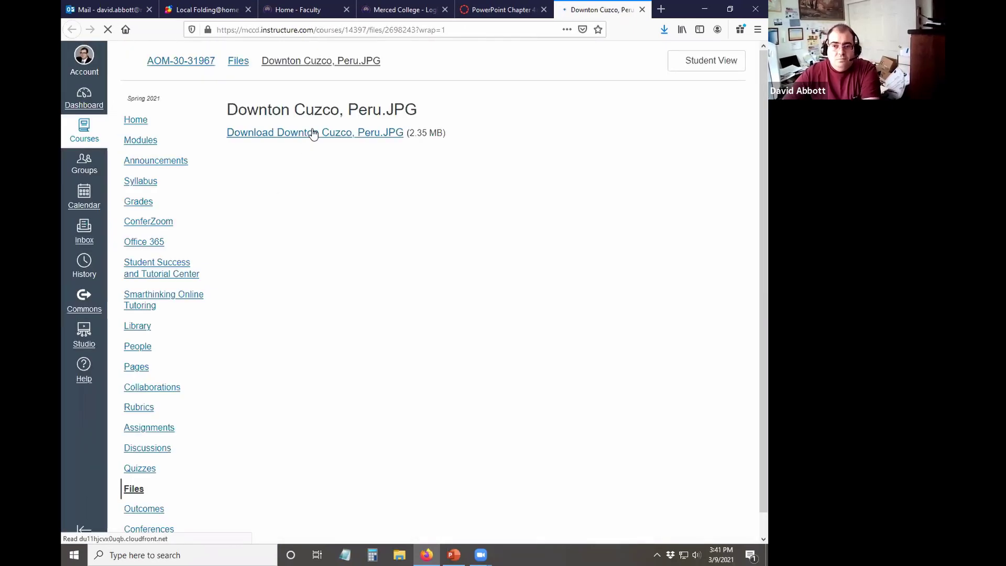
right_click(325, 132)
click(386, 195)
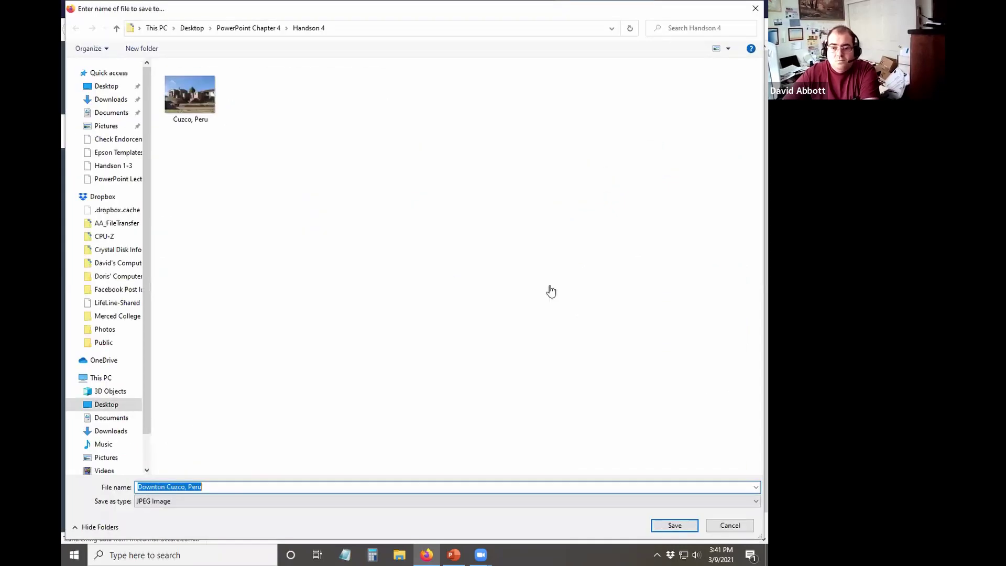
key(Return)
key(ctrl+w)
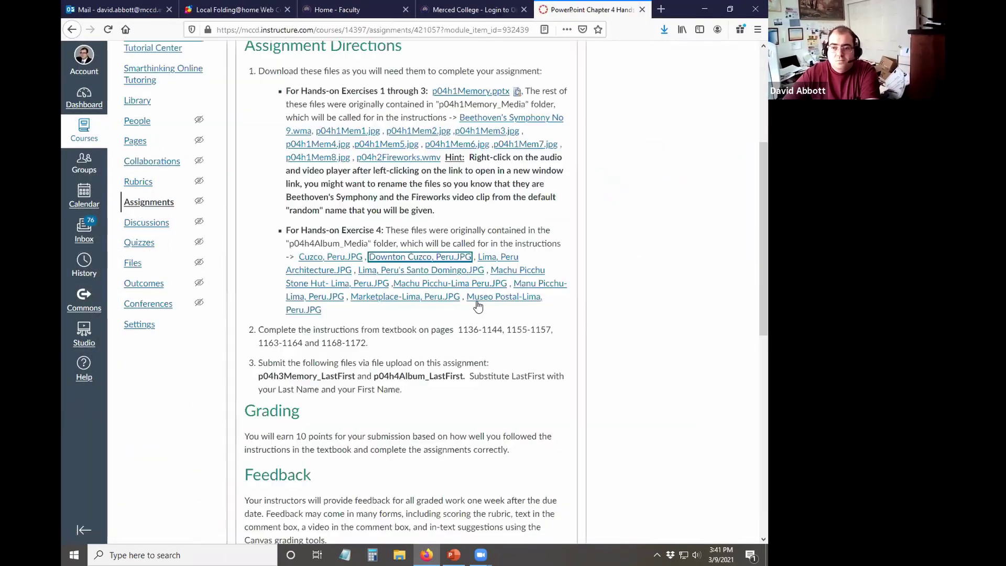
Open Lima, Peru Architecture.JPG from the assignment directions, save the image into the Handson 4 folder and close its page.
click(376, 131)
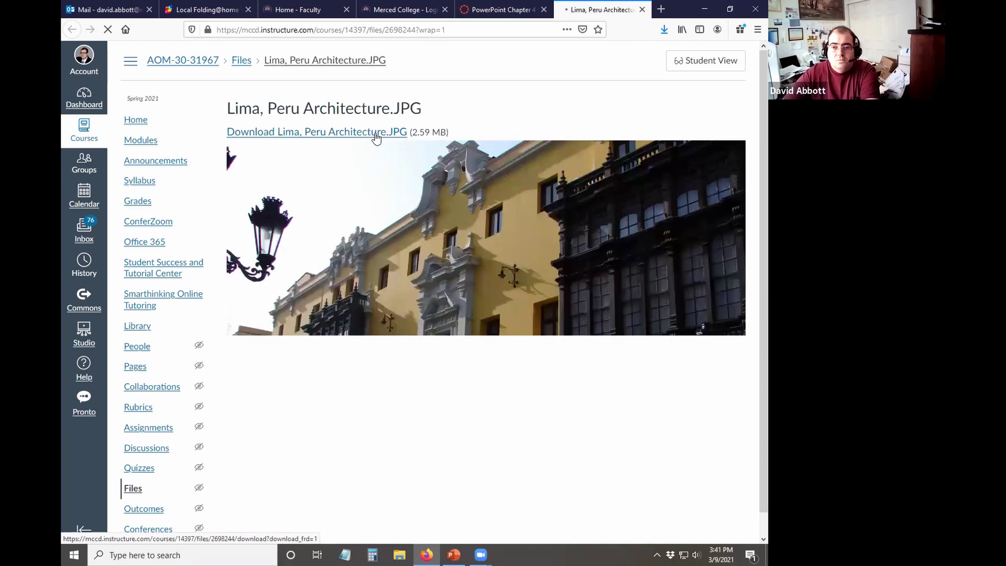
right_click(372, 135)
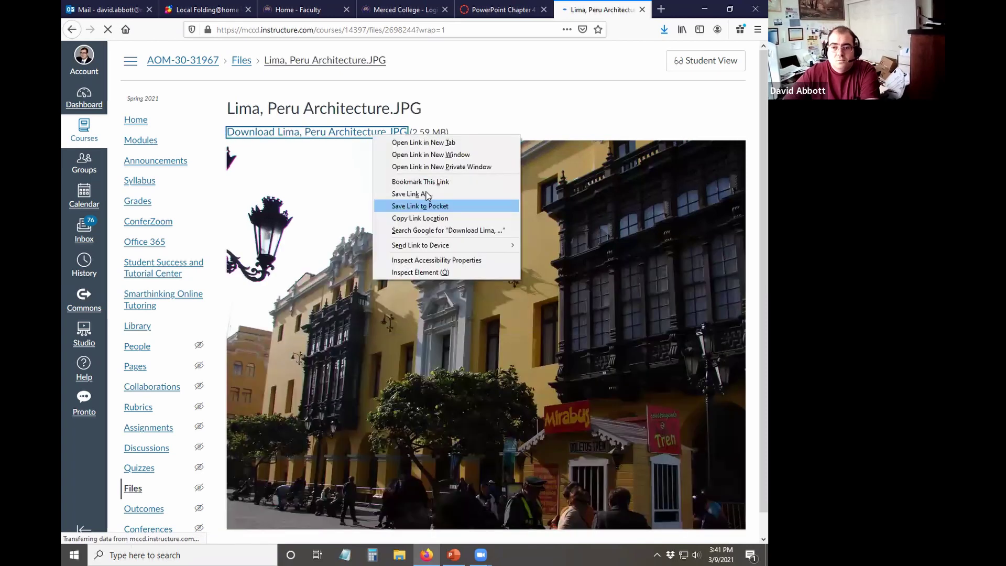
key(k)
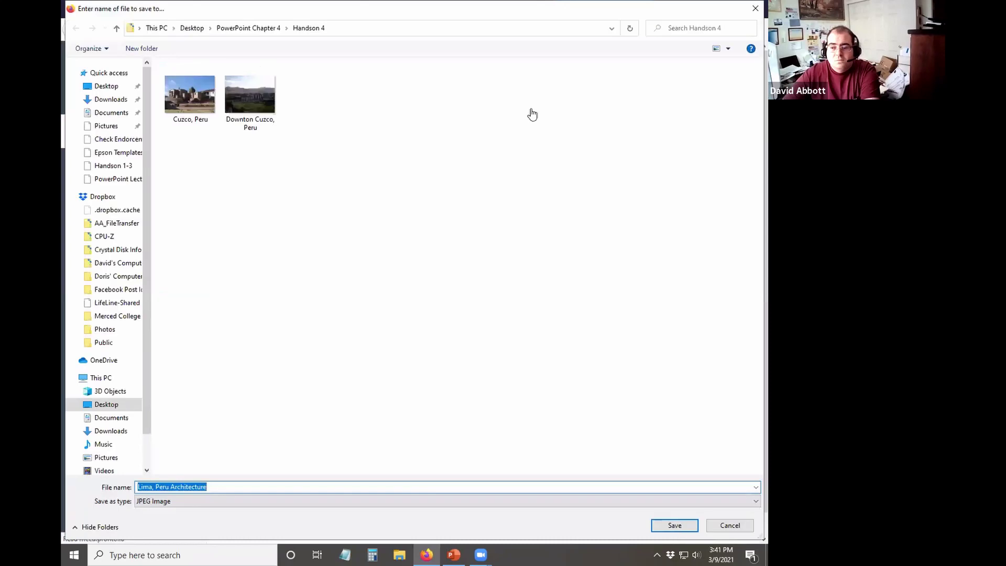
key(Return)
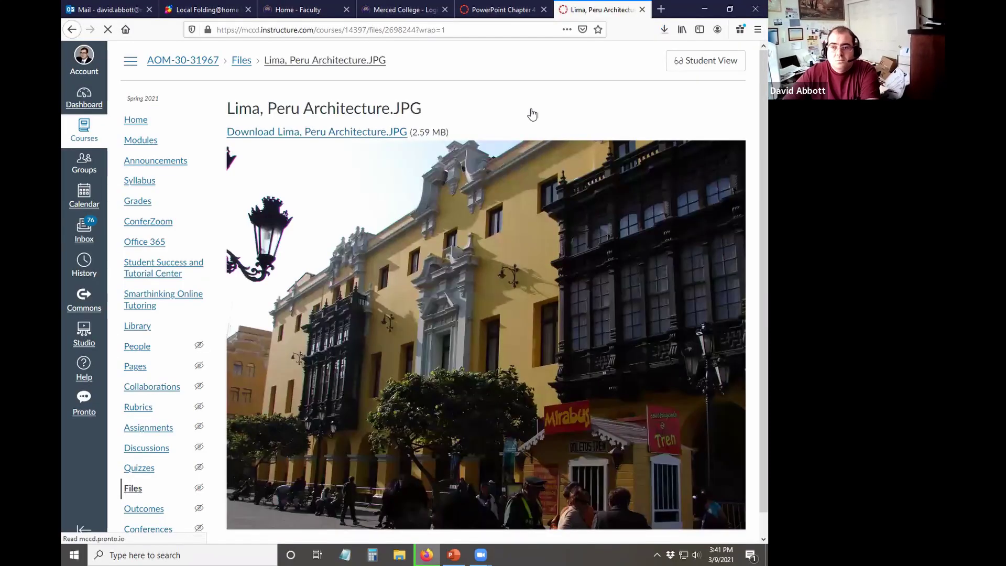
key(ctrl+w)
Open Lima, Peru's Santo Domingo.JPG from the assignment directions, save the image into the Handson 4 folder and close its page.
click(395, 271)
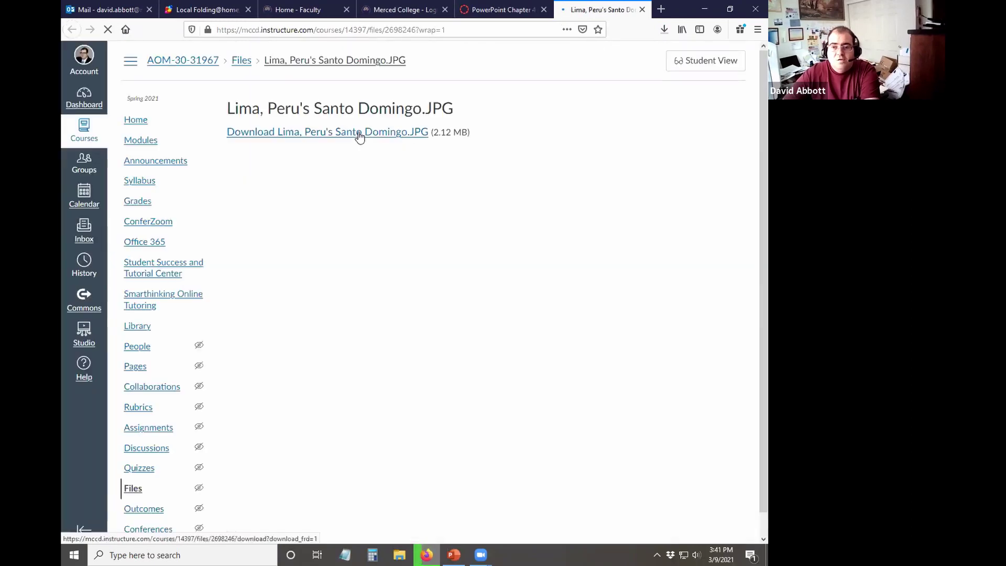
right_click(386, 177)
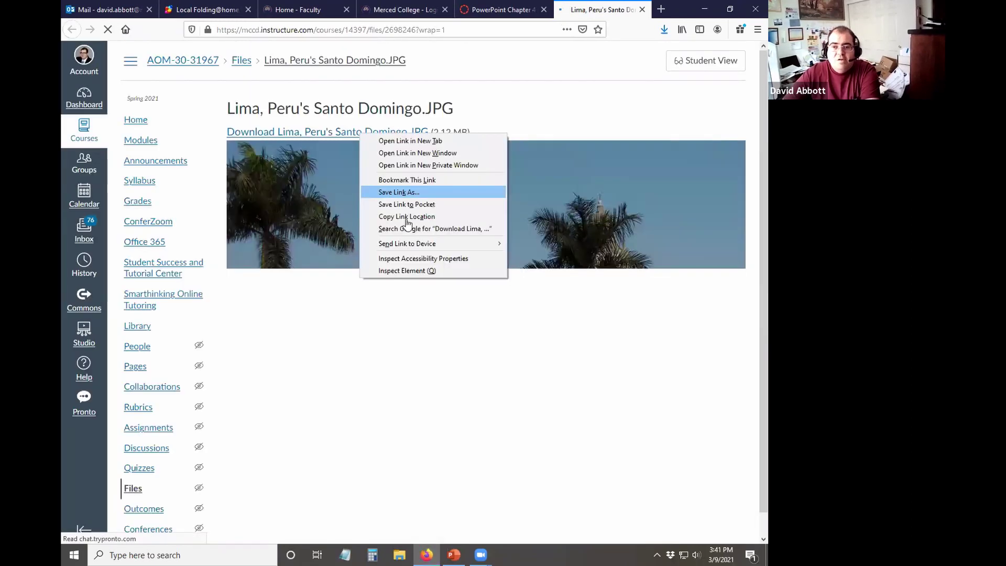
click(388, 196)
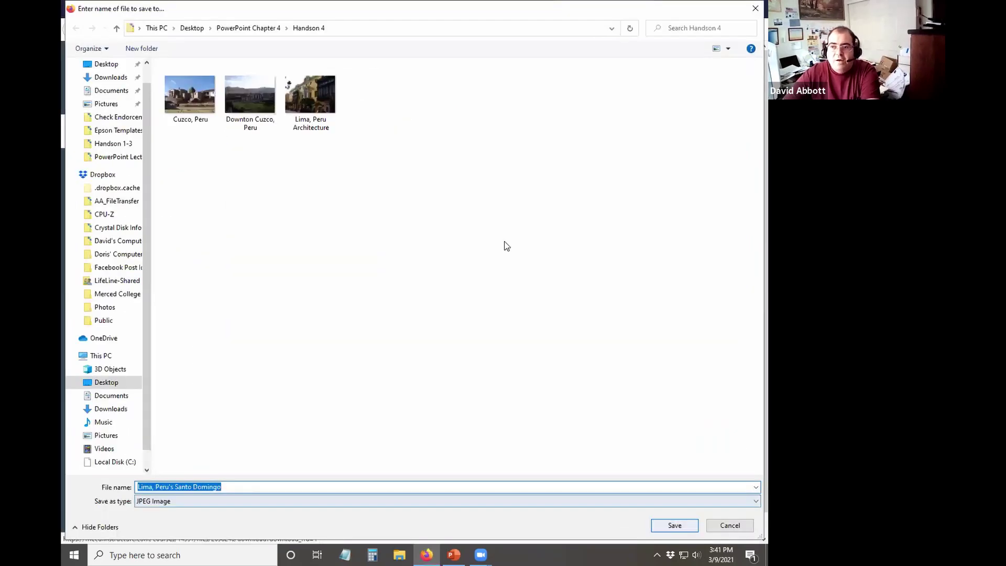
key(Return)
key(ctrl+w)
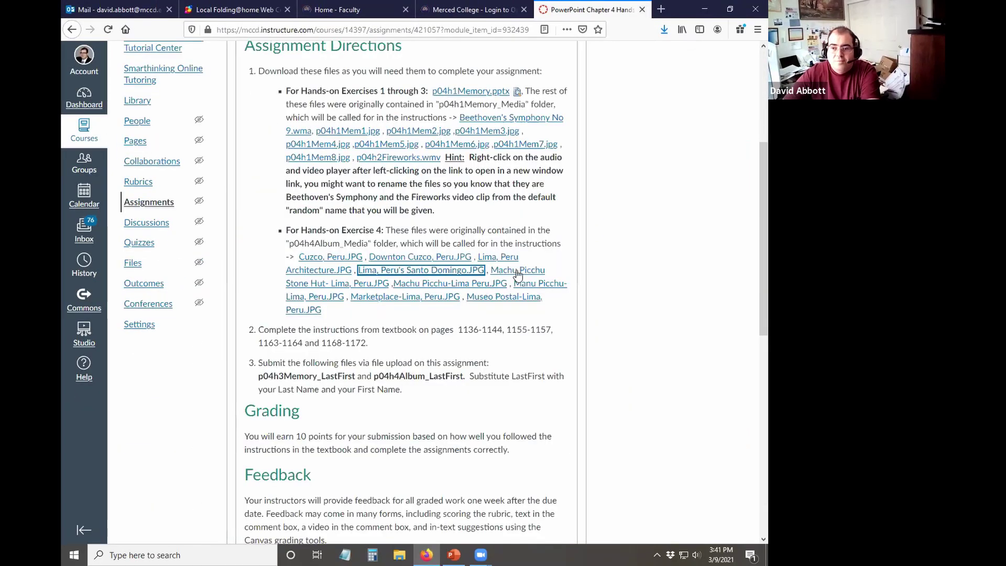
Open Machu Picchu Stone Hut- Lima, Peru.JPG from the assignment directions and save the image into the Handson 4 folder.
click(517, 274)
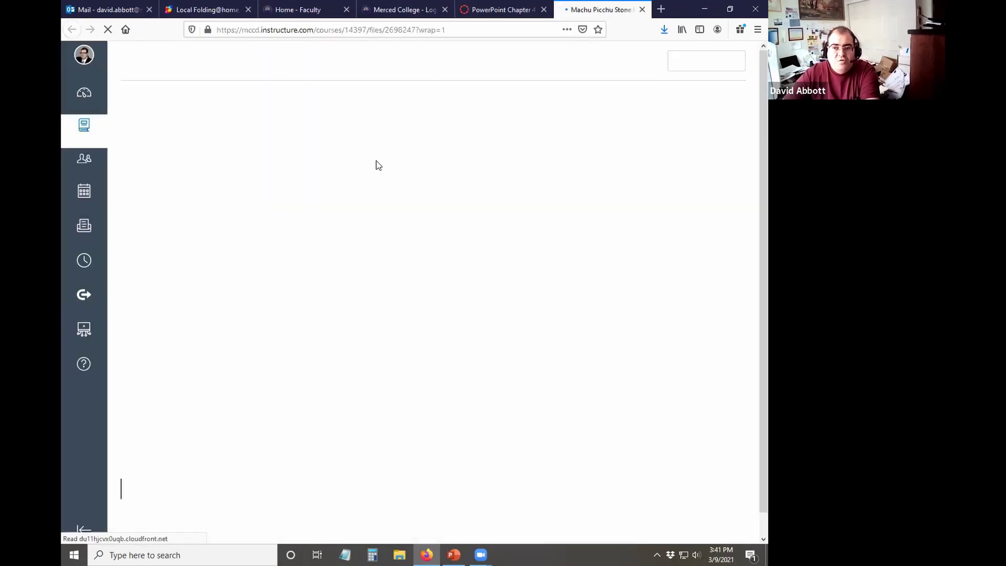
right_click(376, 134)
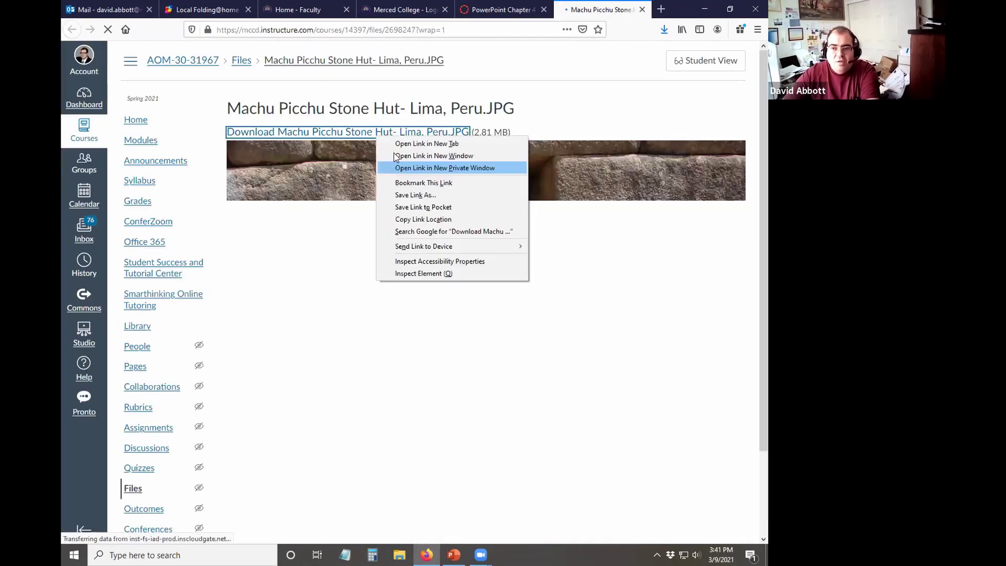
click(483, 391)
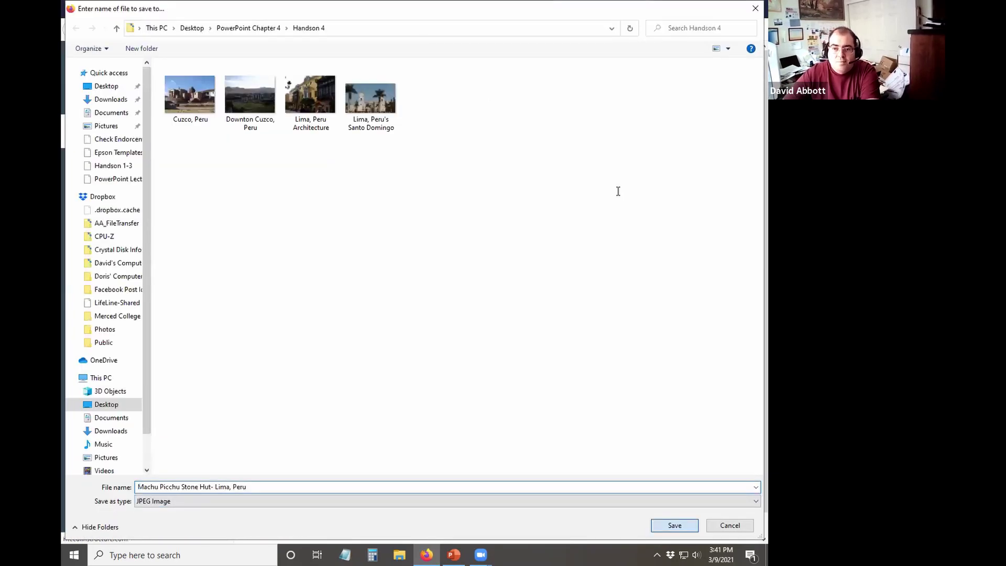
key(Return)
Open Machu Picchu-Lima Peru.JPG from the assignment directions, save the image into the Handson 4 folder and close its page.
click(461, 145)
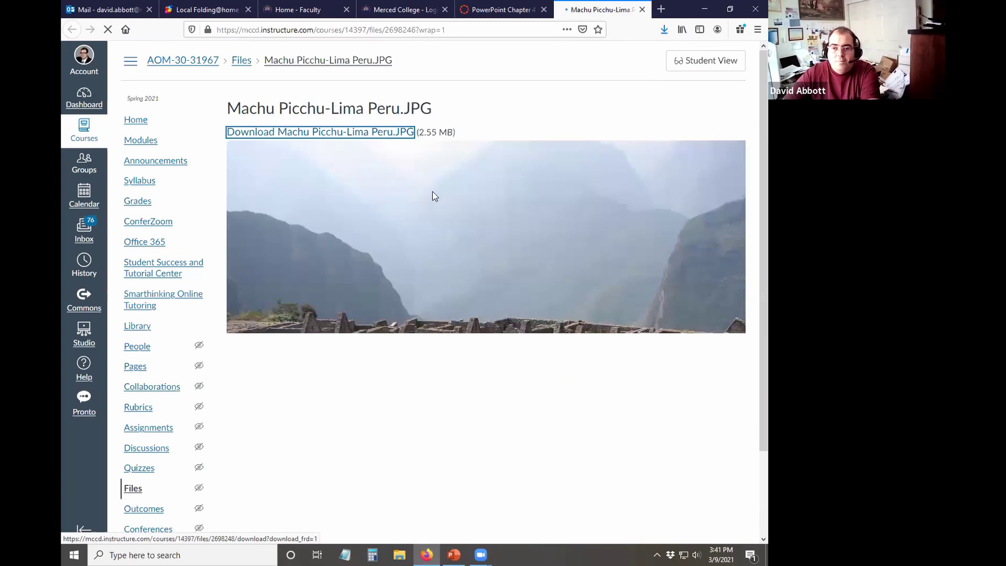
right_click(376, 132)
click(433, 196)
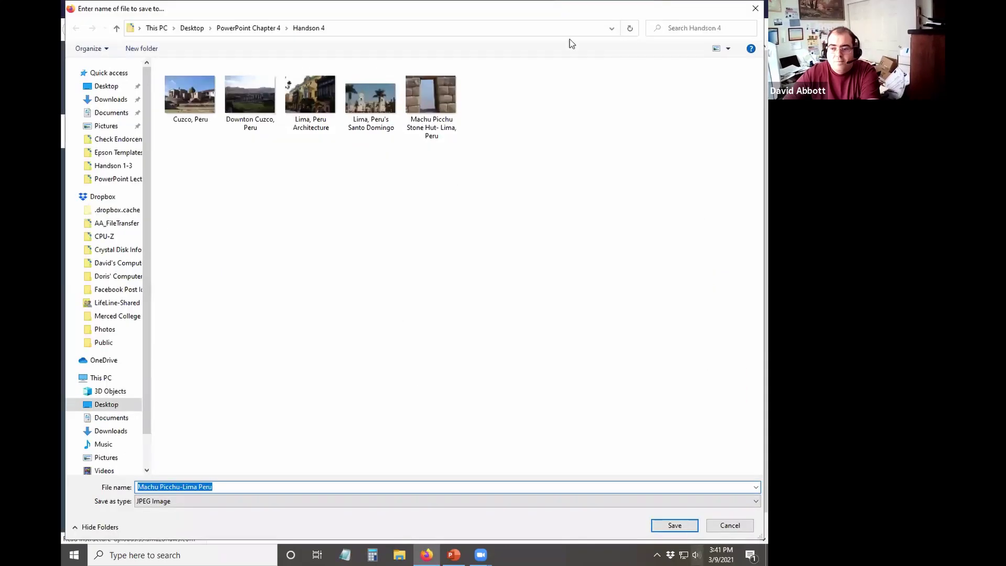
key(Return)
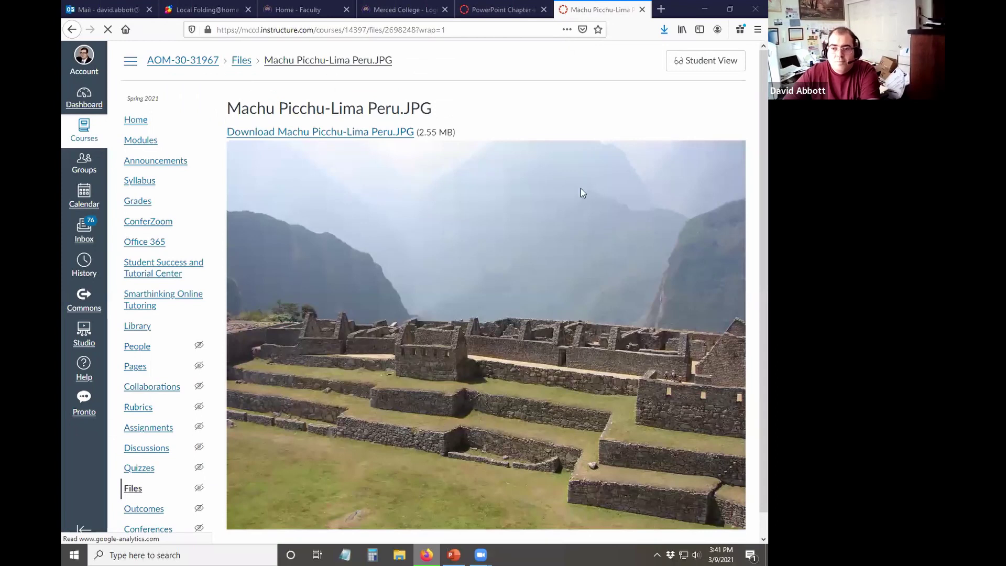
key(ctrl+w)
Open Manu Picchu- Lima, Peru.JPG from the assignment directions and save the image into the Handson 4 folder.
click(490, 232)
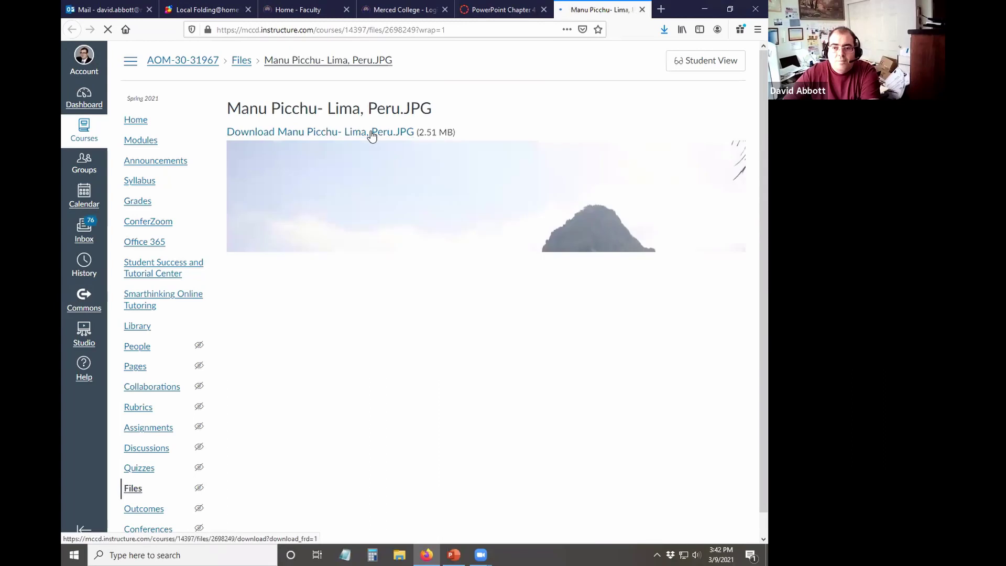
right_click(371, 131)
click(437, 209)
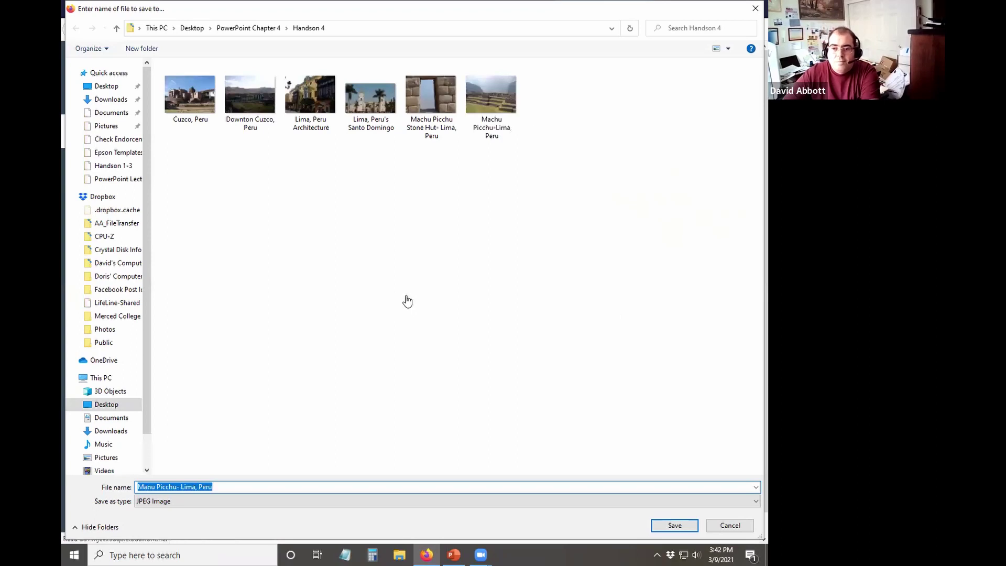
key(Return)
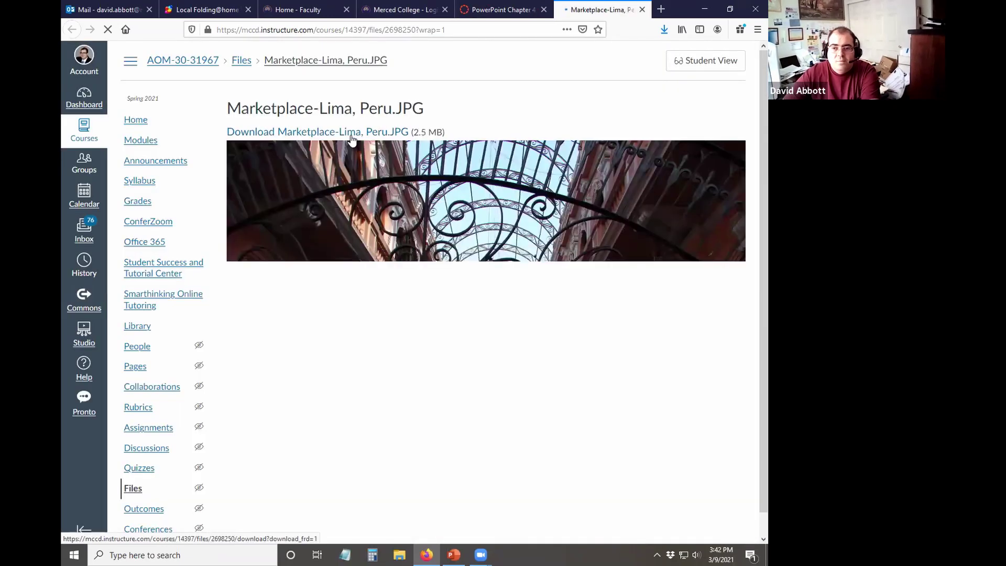
Save the Marketplace-Lima, Peru.JPG image into the Handson 4 folder.
right_click(367, 133)
click(397, 204)
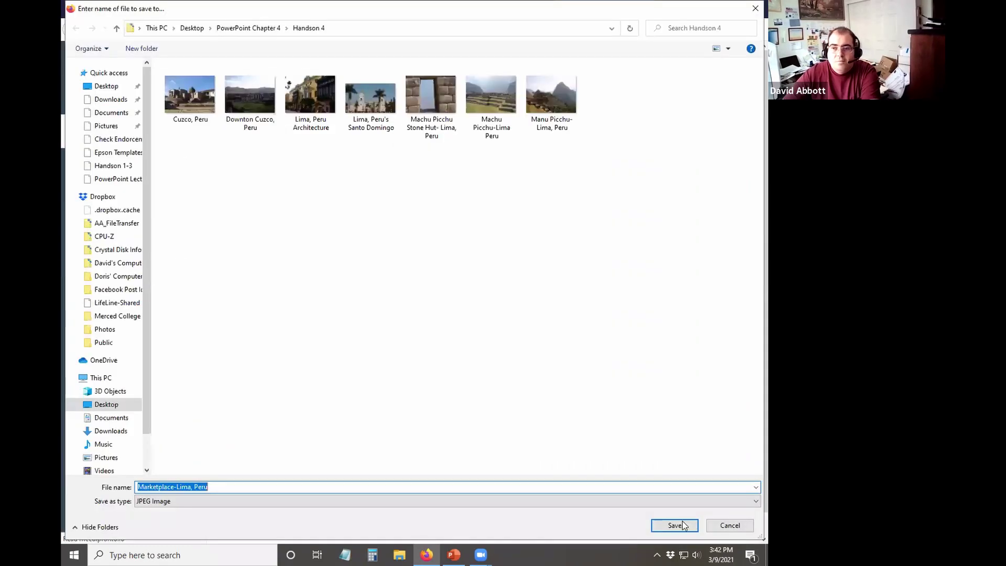
key(Return)
Open Museo Postal-Lima, Peru.JPG from the assignment directions, save the image into the Handson 4 folder and close its page.
click(513, 305)
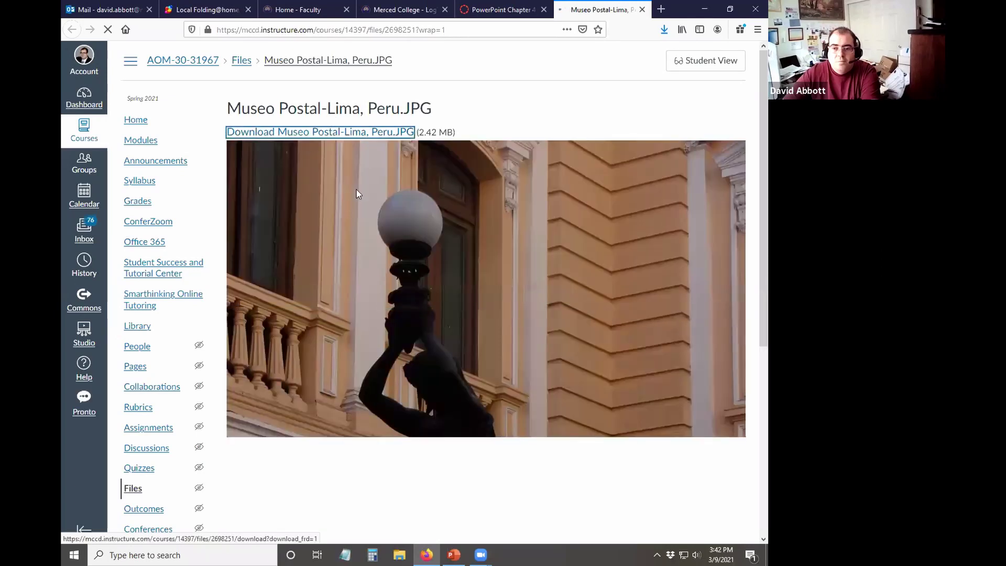
key(Menu)
click(356, 194)
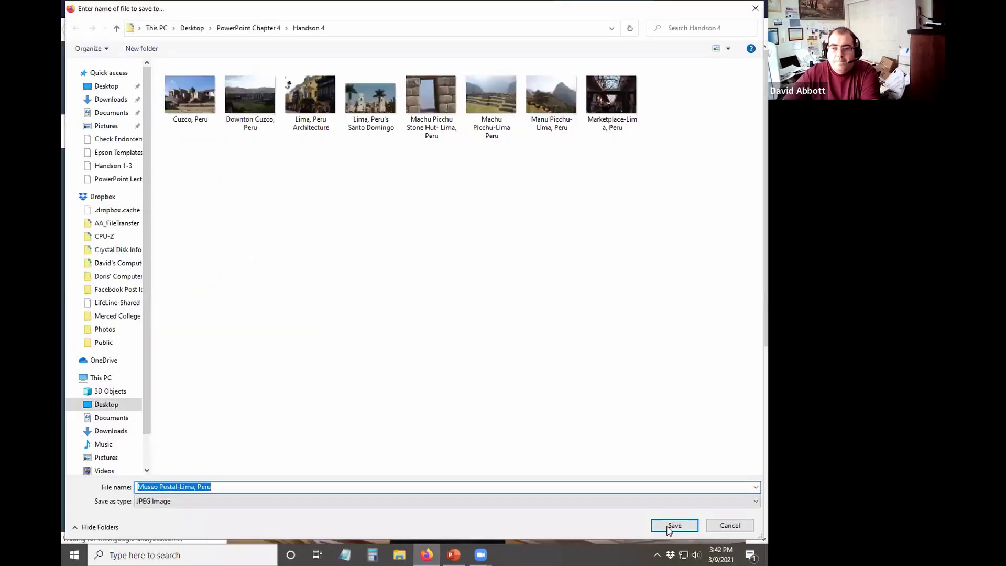
click(662, 530)
key(ctrl+w)
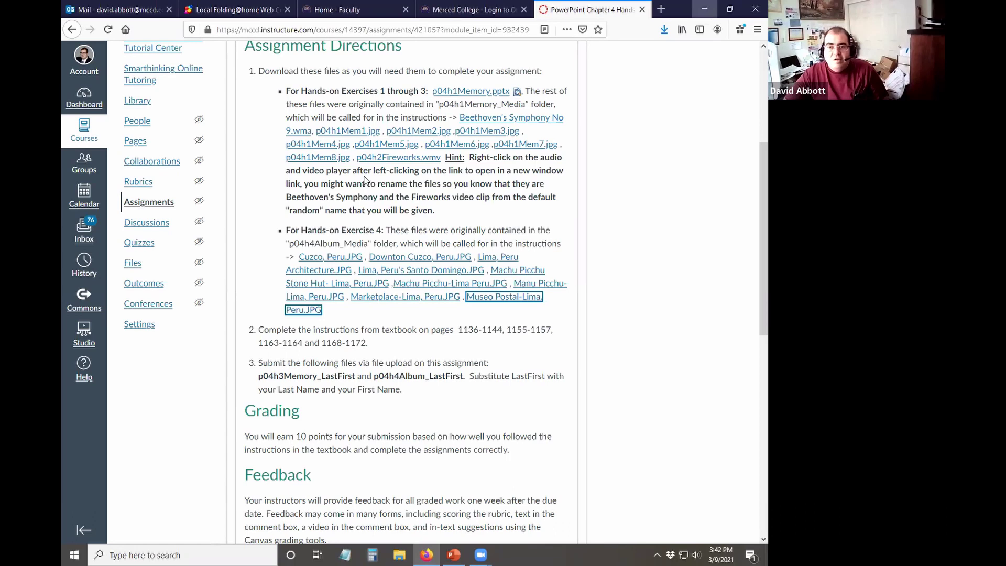
Go to the Handson 1-3 folder inside the desktop's PowerPoint Chapter 4 folder and open the p04h1Memory presentation in PowerPoint.
key(super+d)
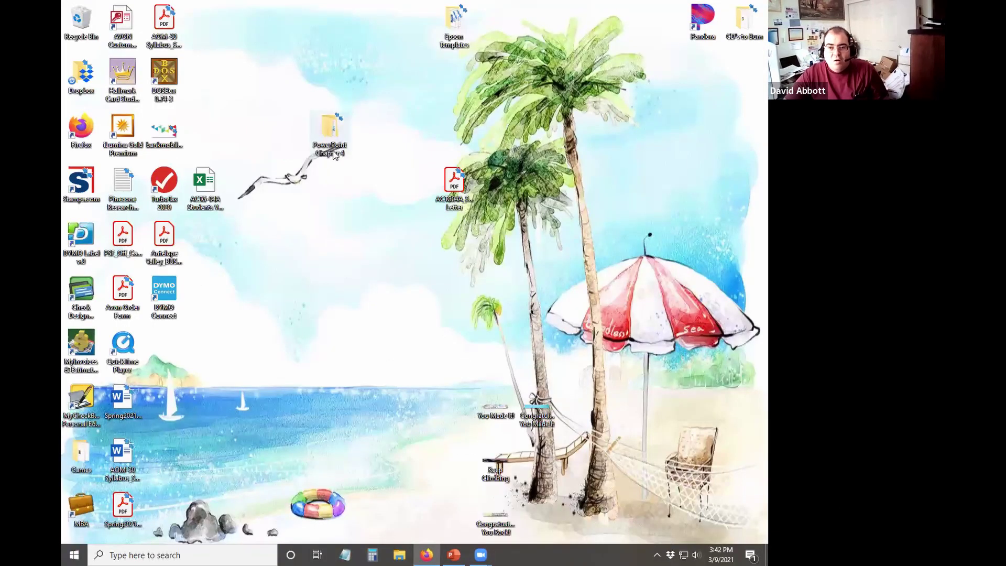
double_click(330, 146)
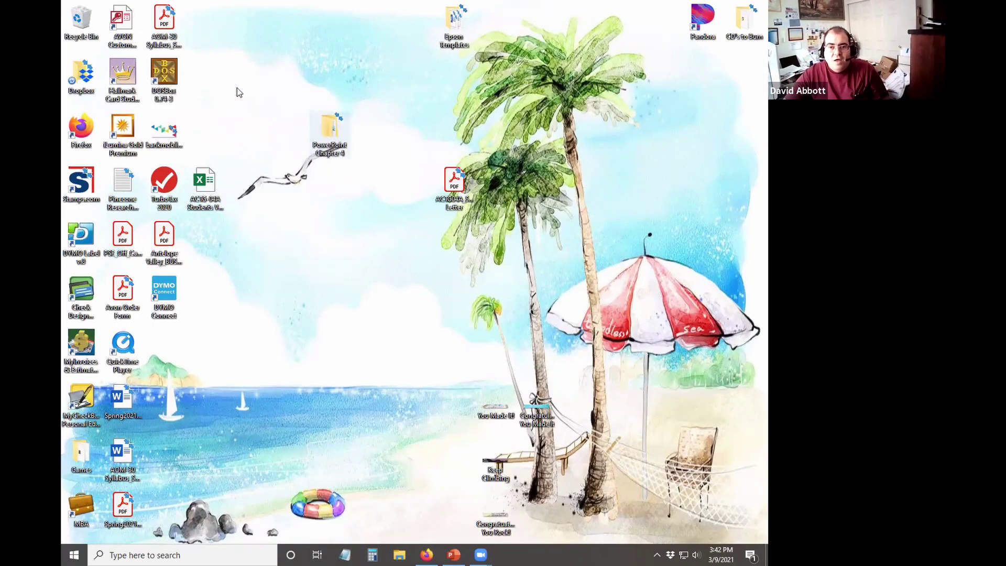
double_click(237, 89)
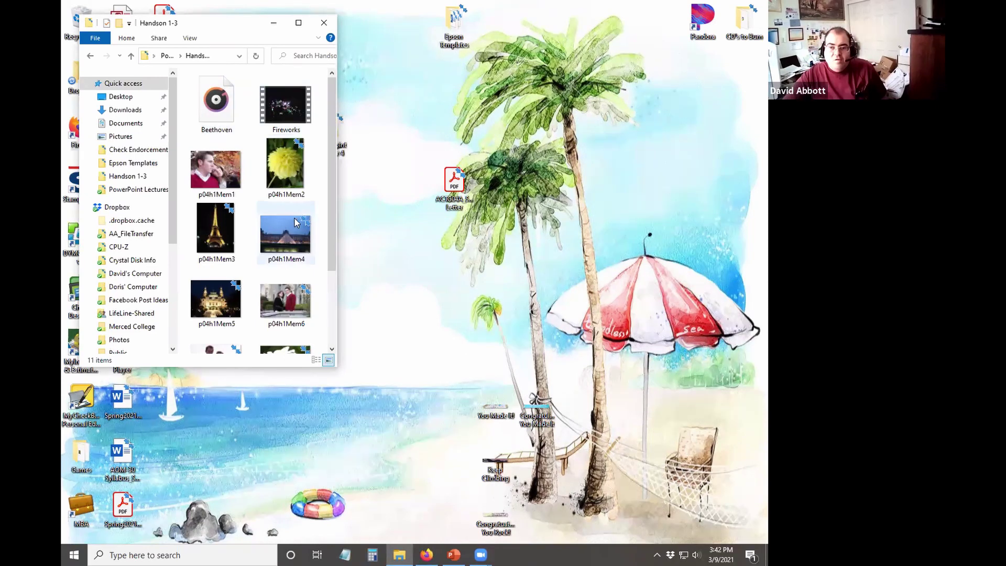
scroll(218, 330, down, 3)
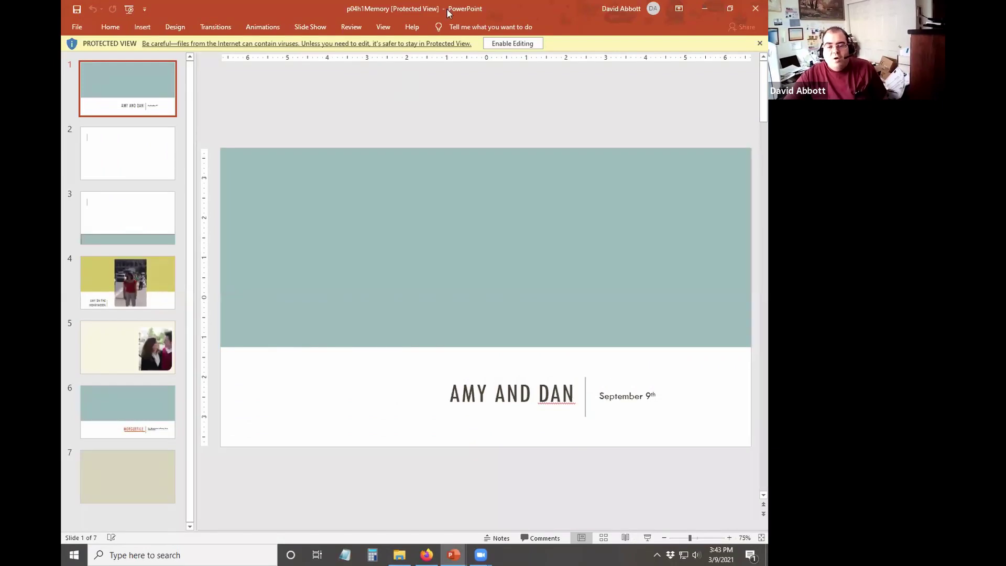
Enable editing of the presentation, start saving a copy and choose the desktop's PowerPoint Chapter 4 > Handson 1-3 folder as the location.
click(526, 47)
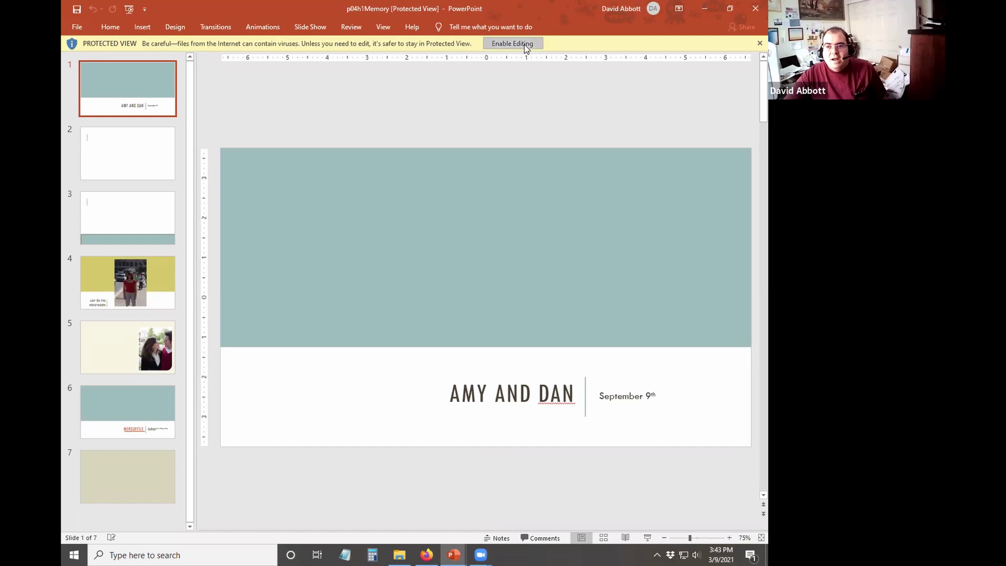
click(76, 28)
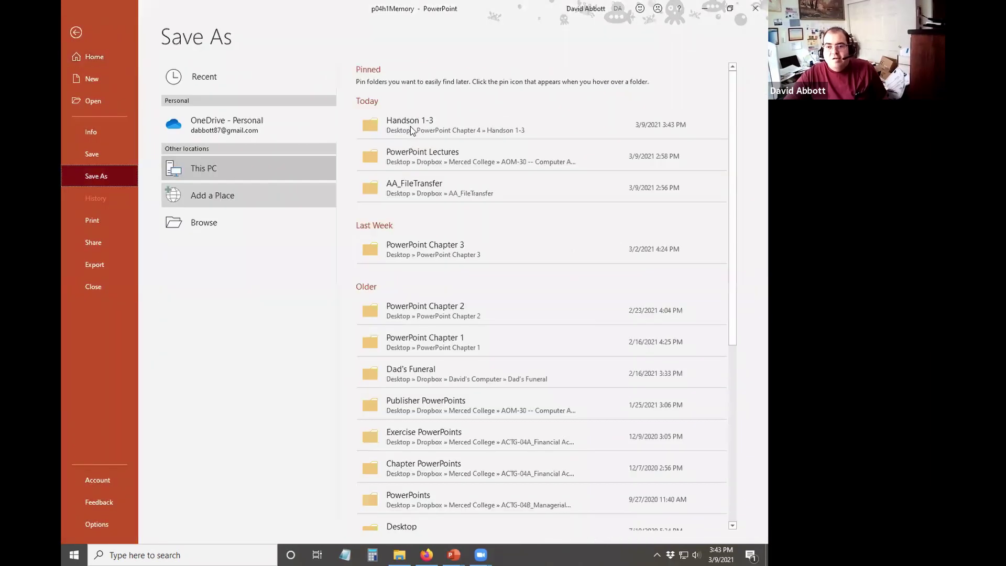
click(233, 230)
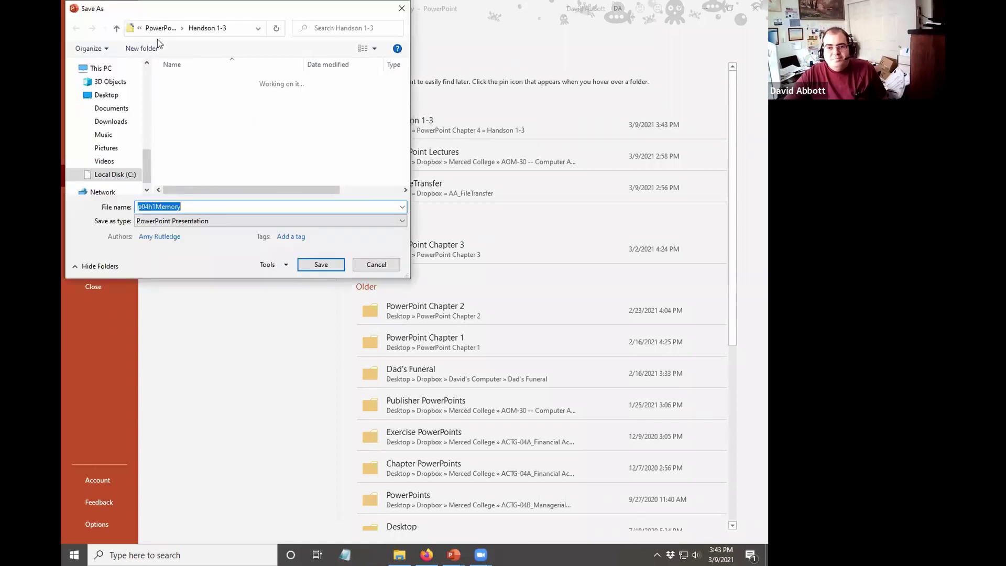
click(106, 94)
scroll(246, 124, down, 1)
scroll(246, 125, down, 1)
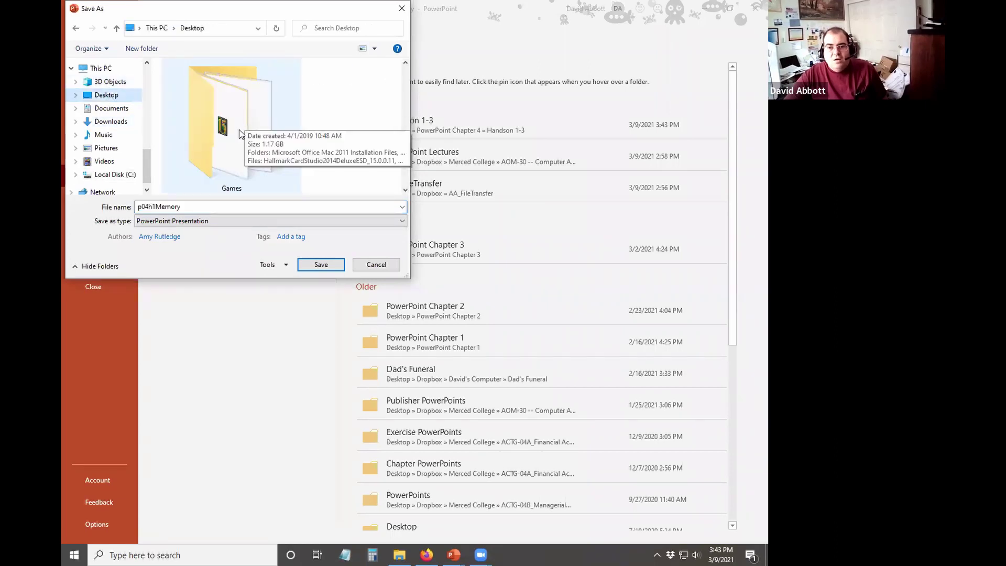
scroll(239, 133, down, 1)
click(240, 136)
double_click(187, 99)
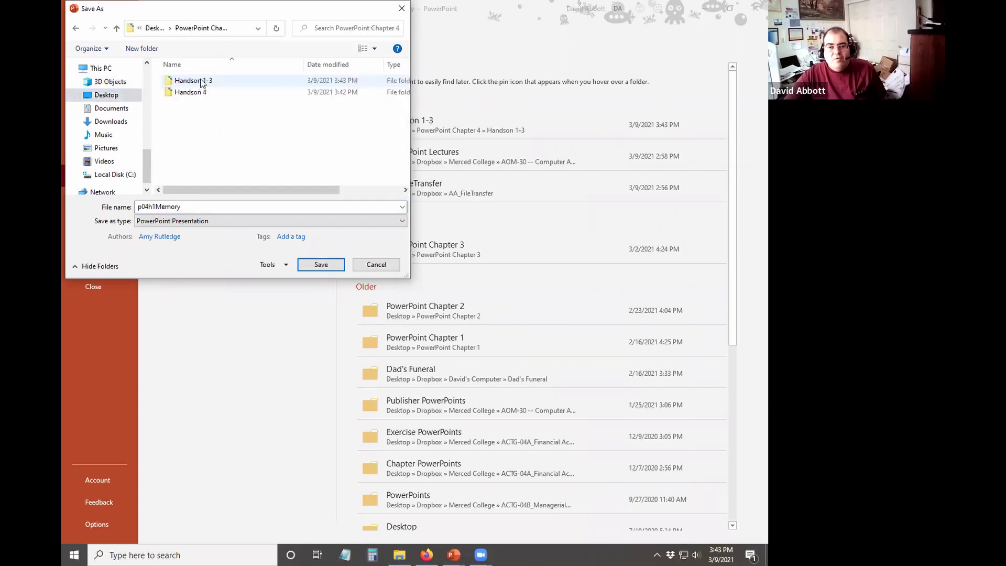
double_click(193, 80)
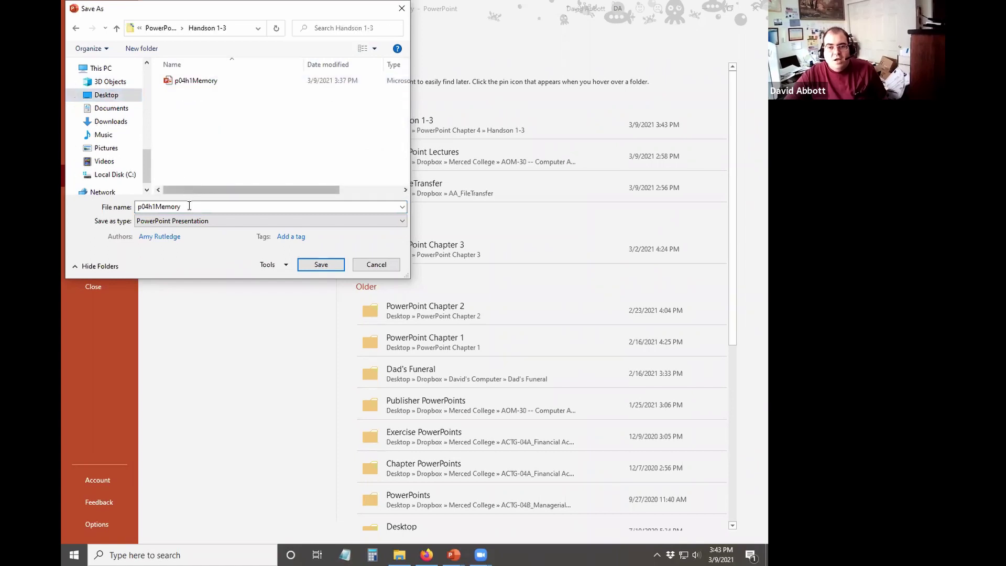
Append an underscore and the student's last and first name to the file name p04h1Memory and save the copy.
double_click(191, 207)
click(191, 203)
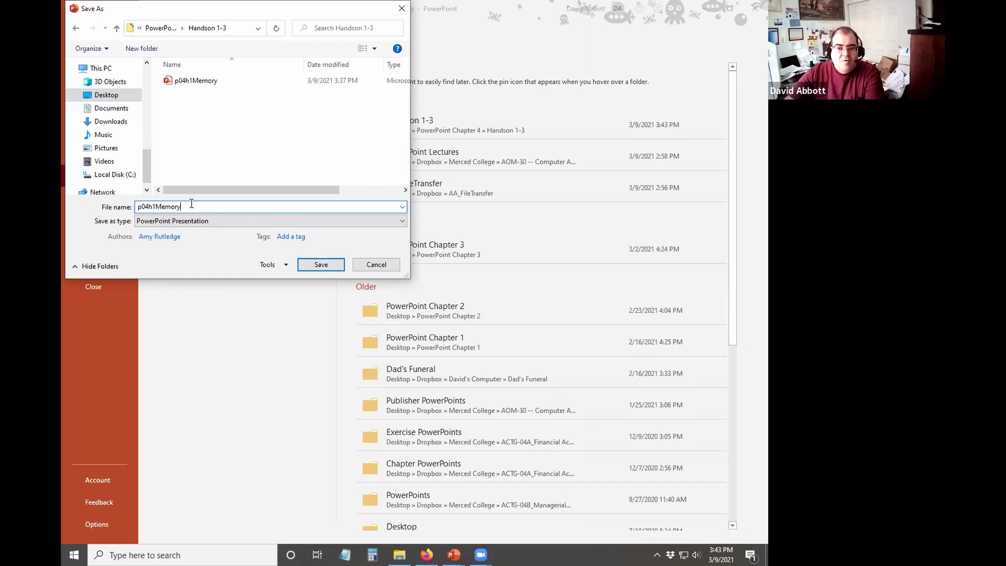
text(_Abbott)
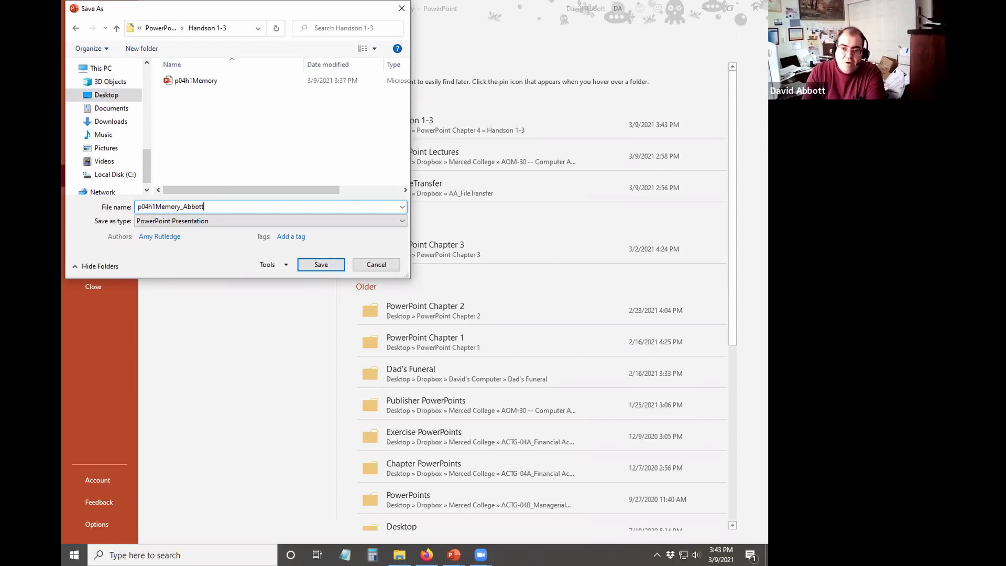
text(David)
key(Return)
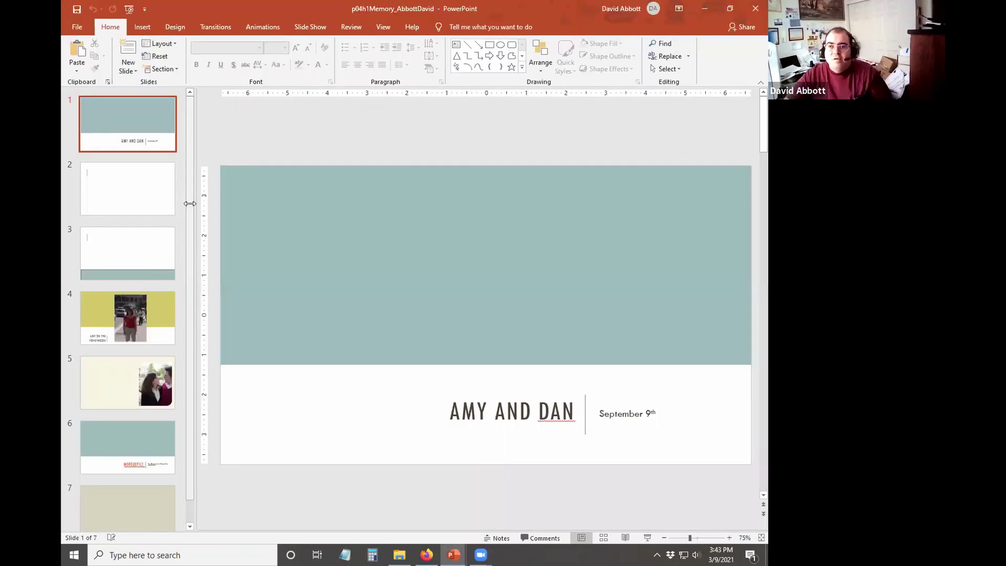